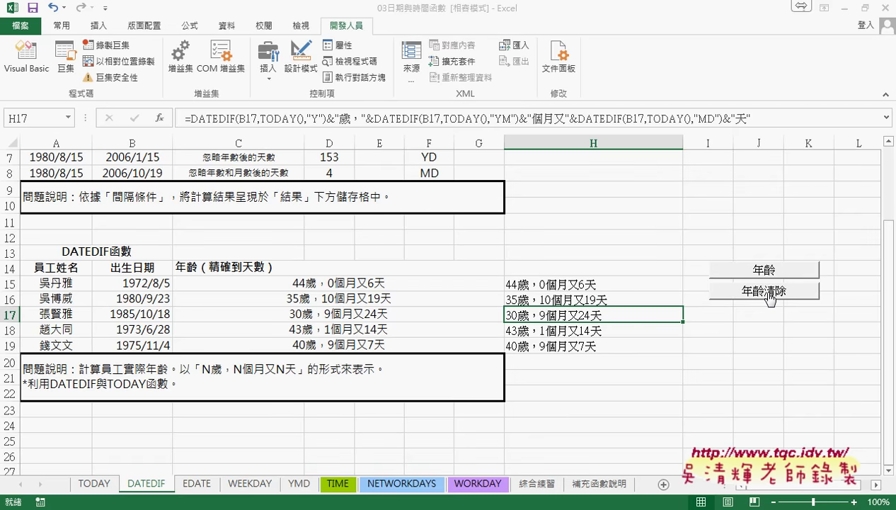
# Inspect the 年齡清除 macro code, picking out its DATEDIF formula and the empty-string clear
pyautogui.rightClick(771, 297)
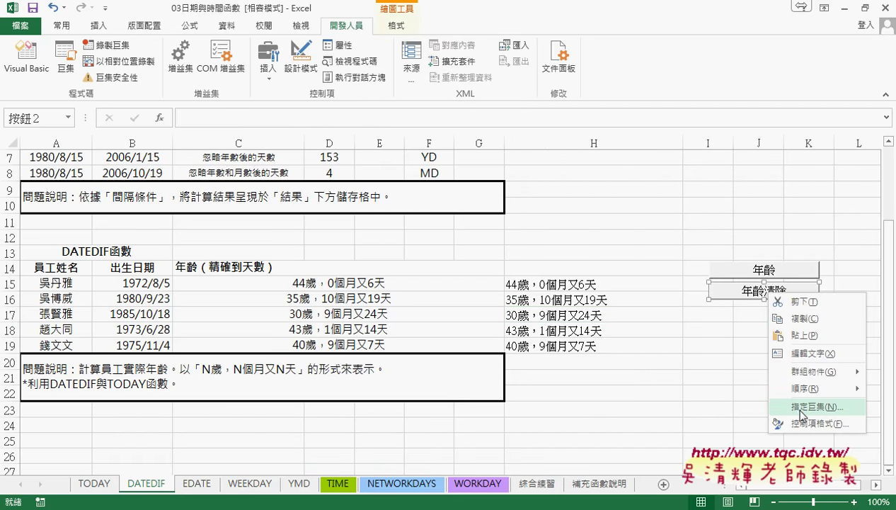
pyautogui.click(798, 405)
pyautogui.click(852, 272)
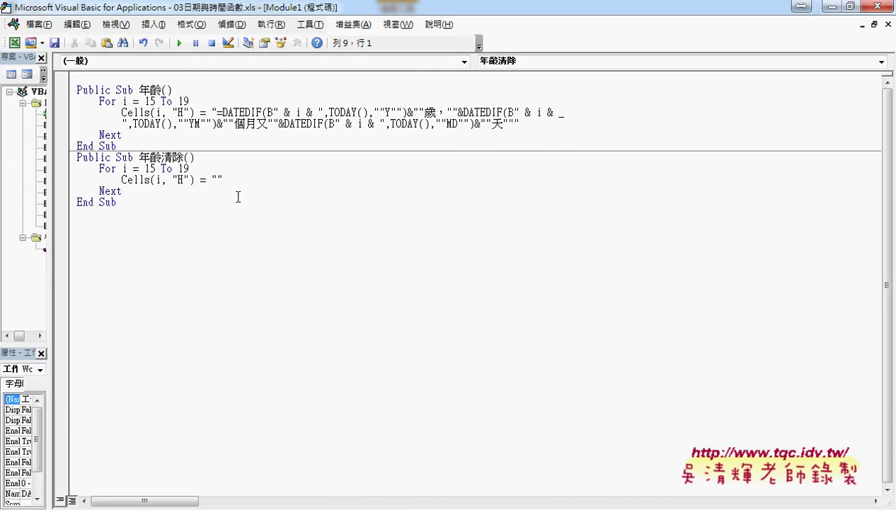
pyautogui.doubleClick(159, 158)
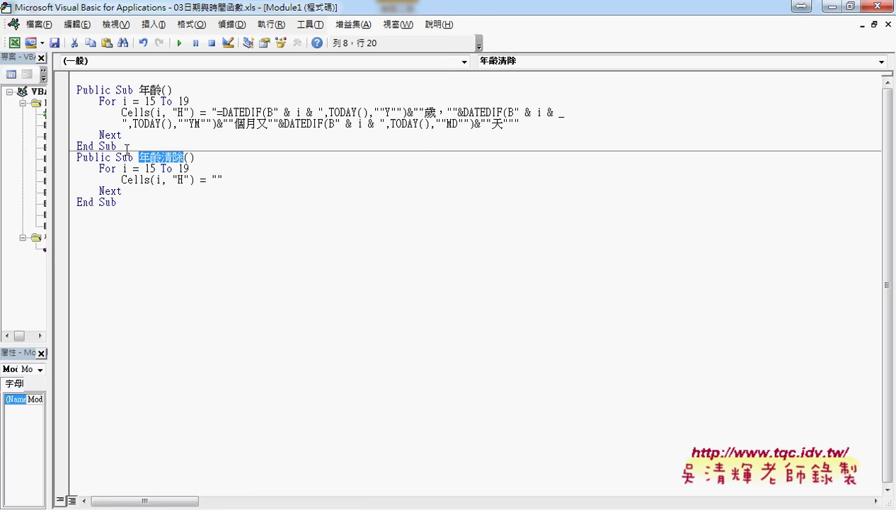
pyautogui.moveTo(119, 146); pyautogui.dragTo(79, 86)
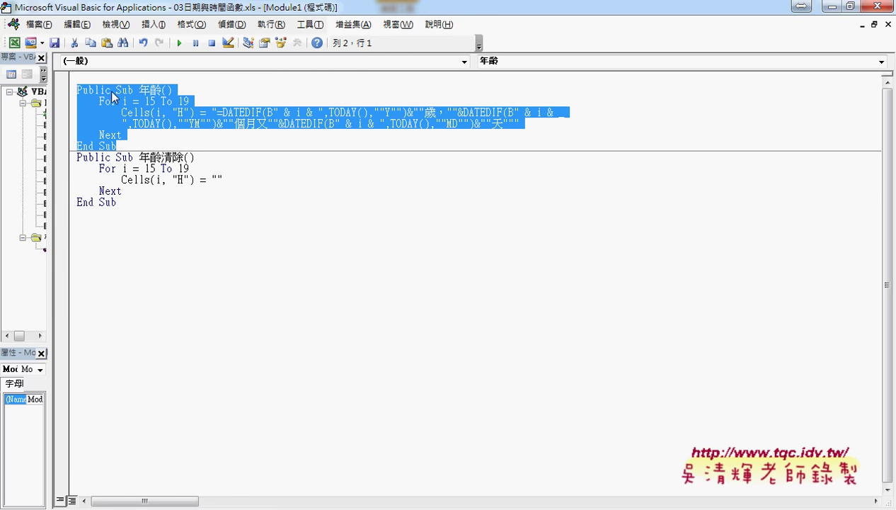
pyautogui.click(161, 157)
pyautogui.doubleClick(174, 157)
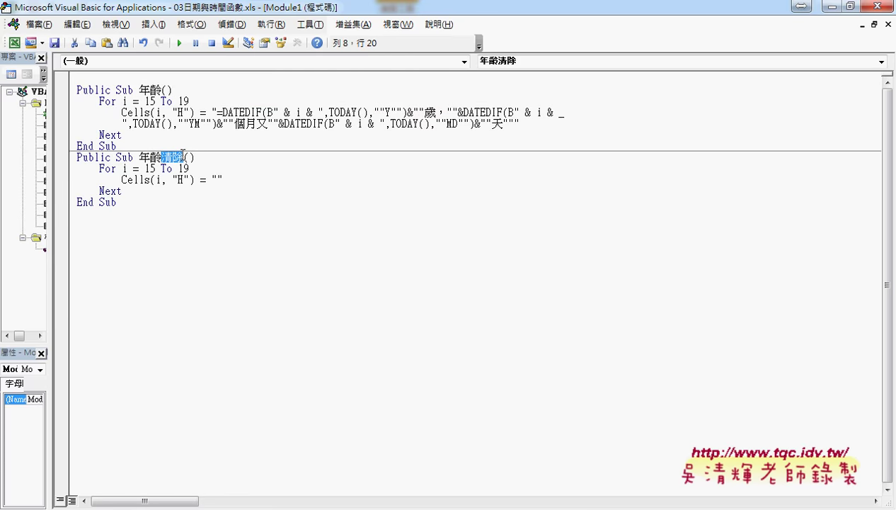
pyautogui.moveTo(211, 112)
pyautogui.mouseDown()
pyautogui.moveTo(459, 133)
pyautogui.moveTo(527, 127)
pyautogui.mouseUp()
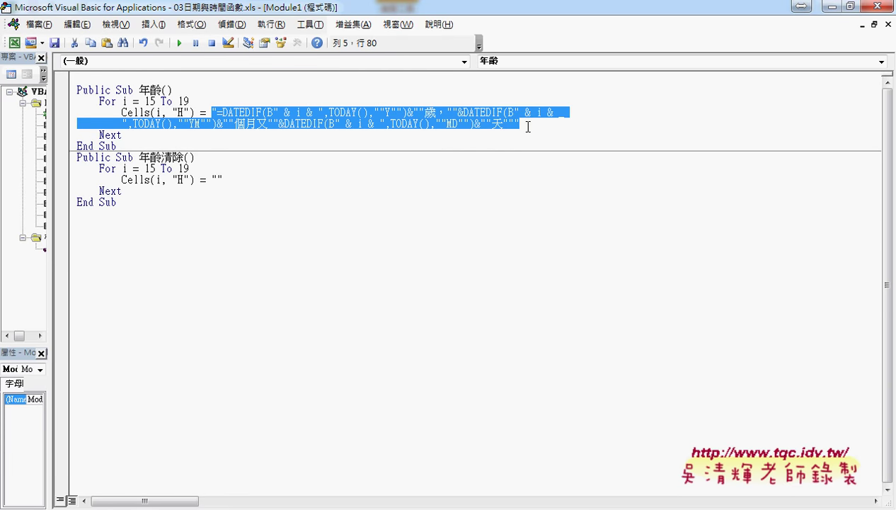
pyautogui.moveTo(211, 179); pyautogui.dragTo(221, 179)
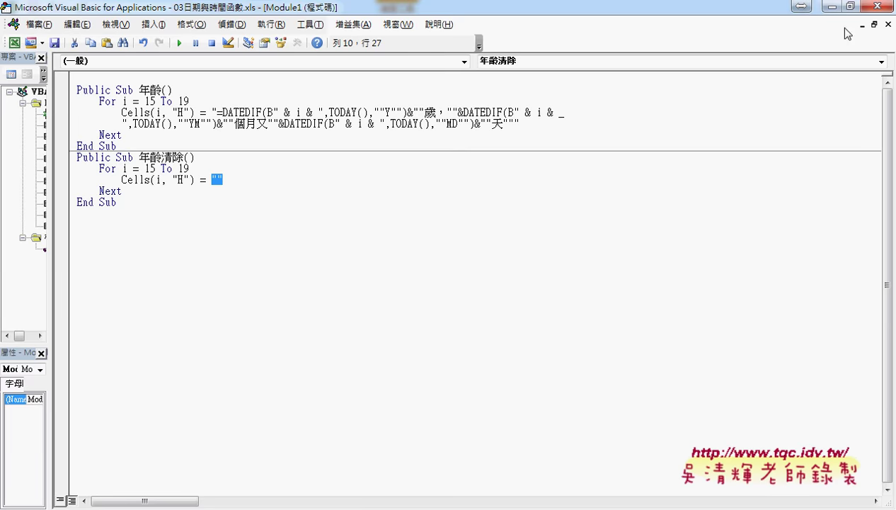
# Clear H15:H19 with 年齡清除, then refill the ages with 年齡
pyautogui.click(850, 6)
pyautogui.click(761, 328)
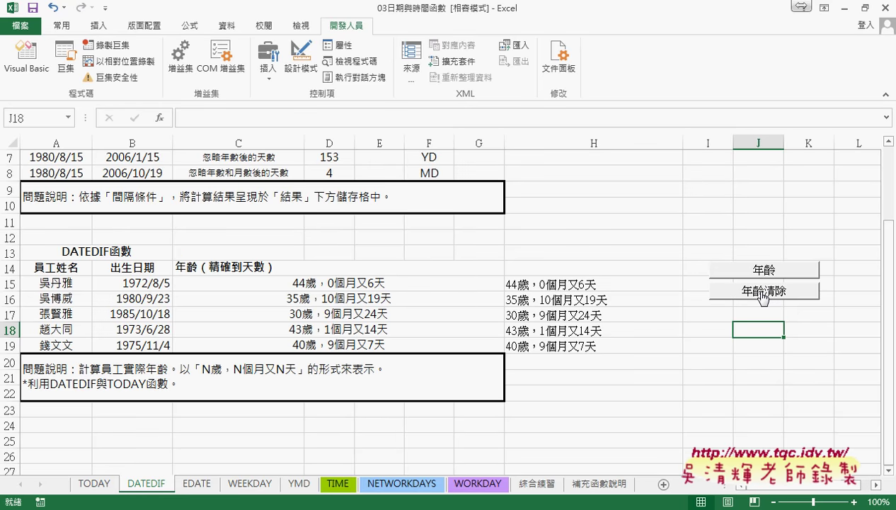
pyautogui.click(763, 296)
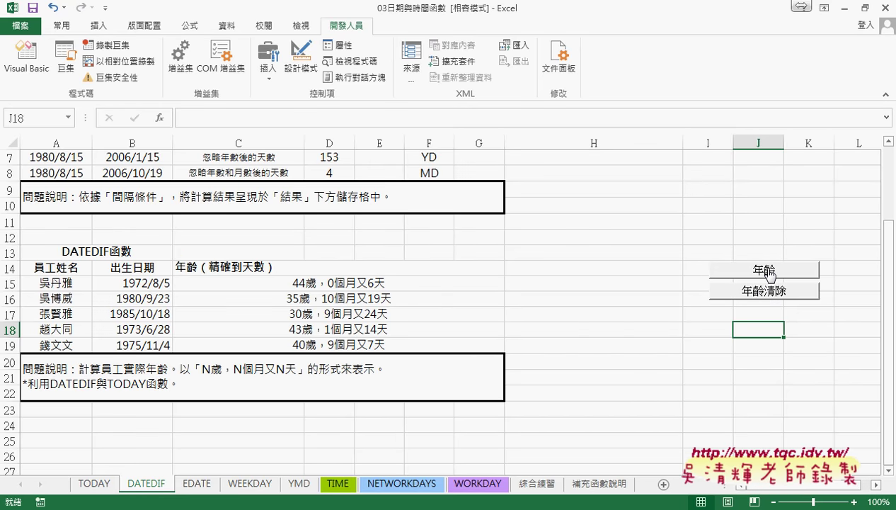
pyautogui.click(769, 272)
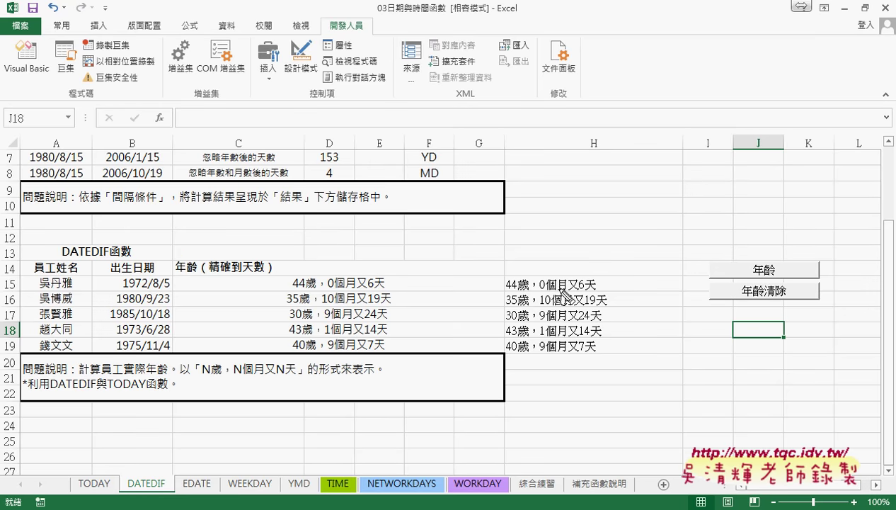
# Draw a red box around the H15:H19 age results, then erase the annotation
pyautogui.moveTo(500, 275); pyautogui.dragTo(494, 349)
pyautogui.moveTo(505, 276); pyautogui.dragTo(676, 338)
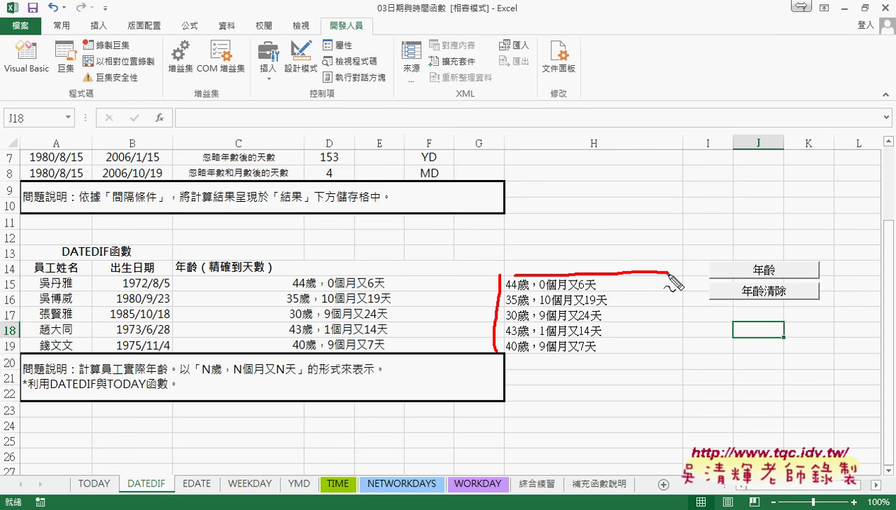
pyautogui.moveTo(511, 351); pyautogui.dragTo(676, 354)
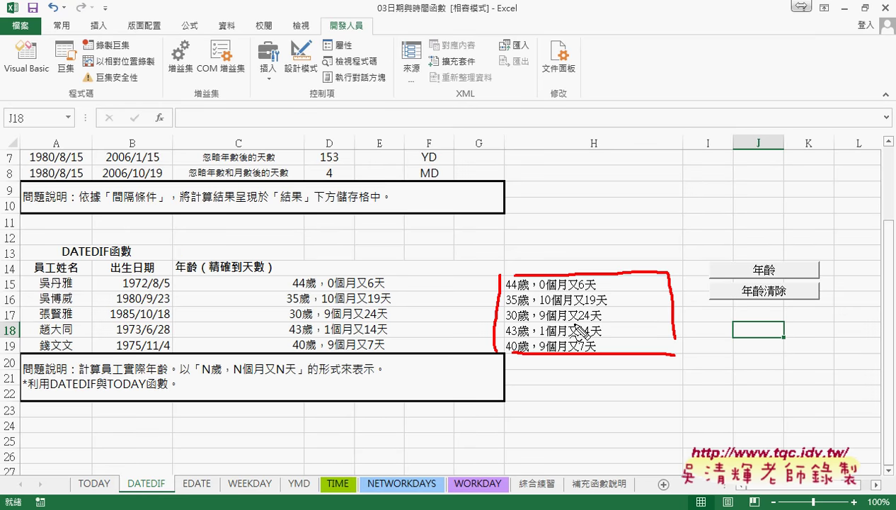
pyautogui.press('Escape')
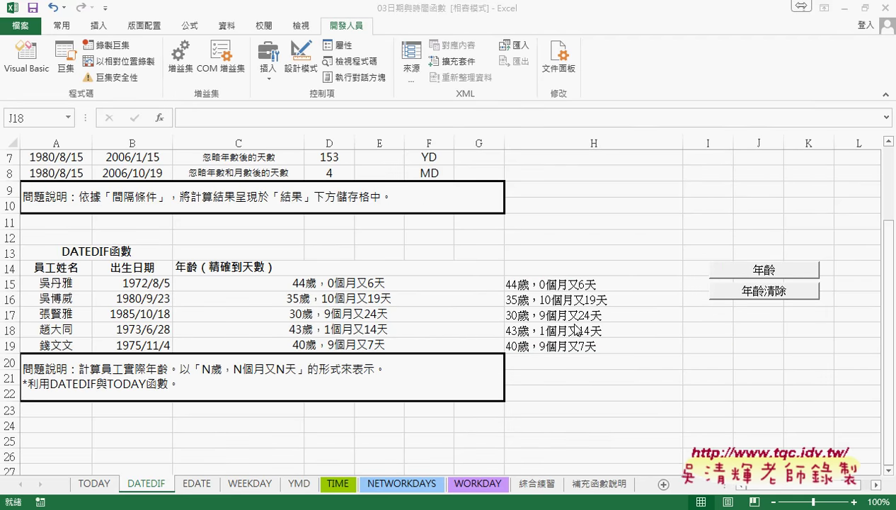
# Switch to the 程式碼.docx notes and scroll to the 加框線_實線紅色粗線 procedure
pyautogui.click(840, 8)
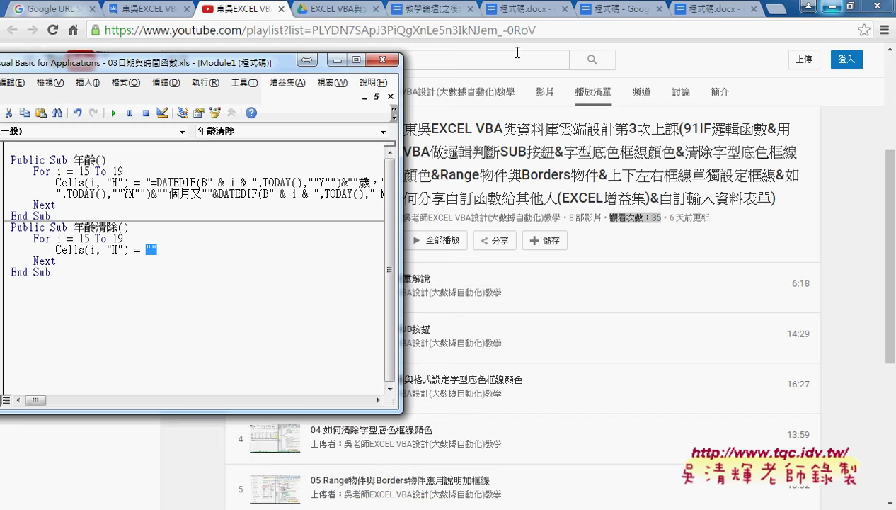
pyautogui.click(517, 12)
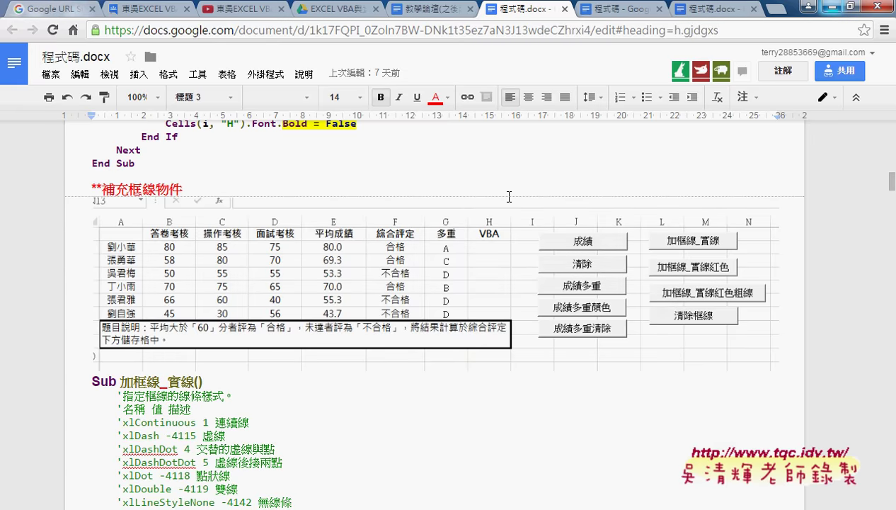
pyautogui.scroll(2, 508, 196)
pyautogui.scroll(4, 508, 196)
pyautogui.scroll(-4, 509, 196)
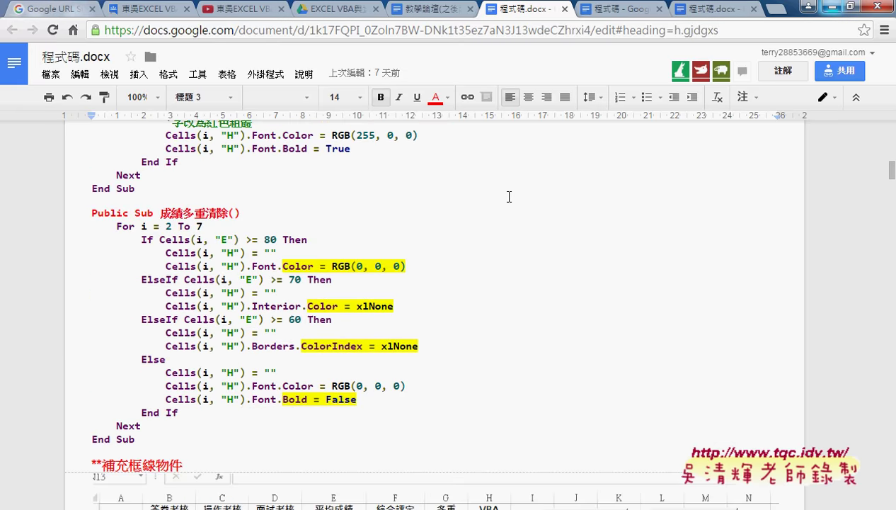
pyautogui.scroll(-4, 508, 196)
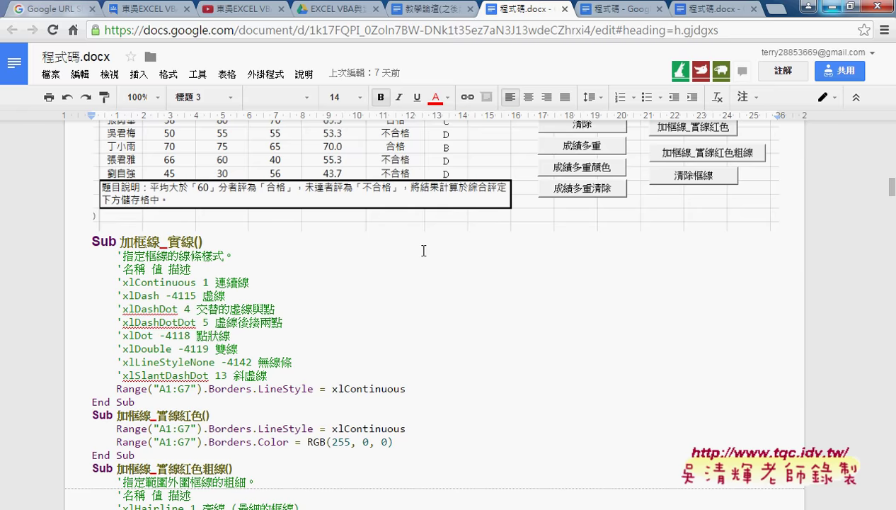
pyautogui.scroll(-2, 438, 263)
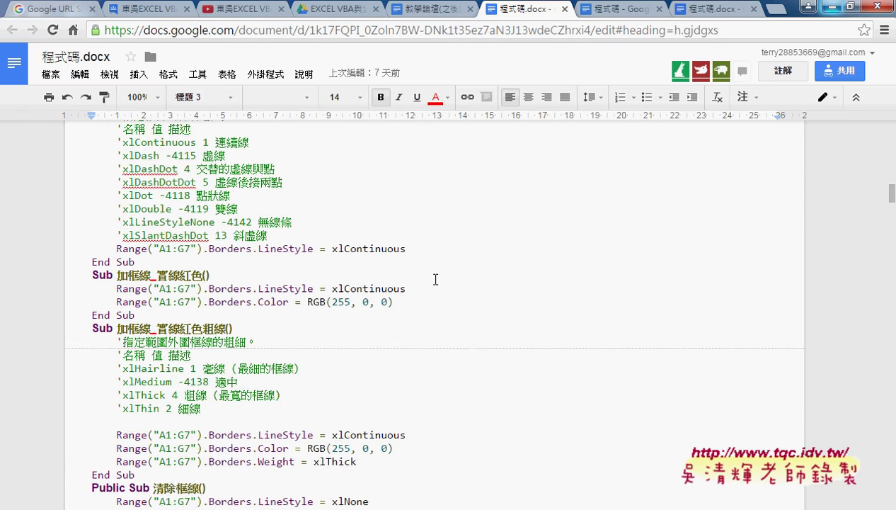
pyautogui.scroll(-1, 438, 263)
# Select the whole 加框線_實線紅色粗線 procedure code and minimise the browser
pyautogui.click(181, 260)
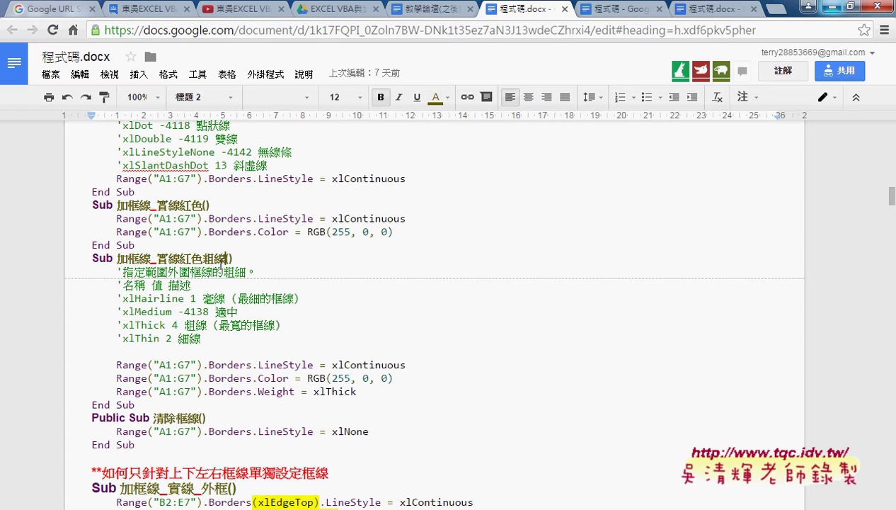
pyautogui.moveTo(136, 405)
pyautogui.mouseDown()
pyautogui.moveTo(108, 371)
pyautogui.moveTo(84, 258)
pyautogui.mouseUp()
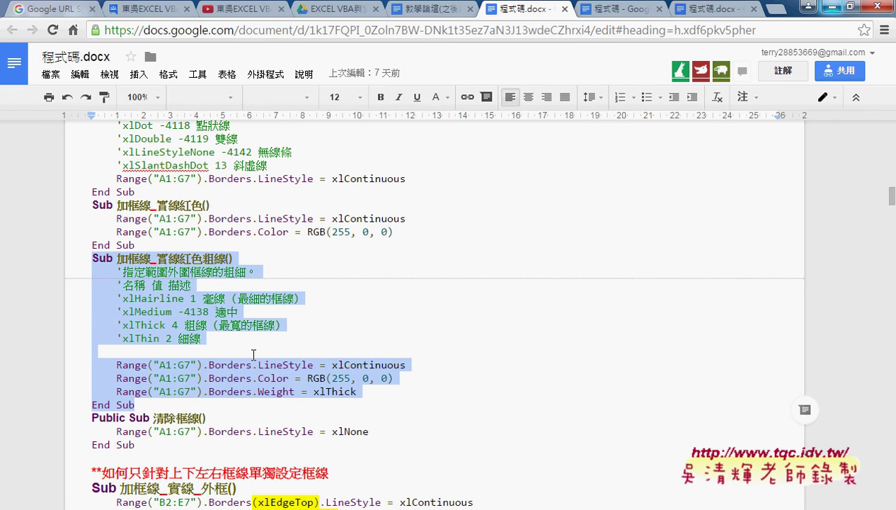
pyautogui.click(836, 7)
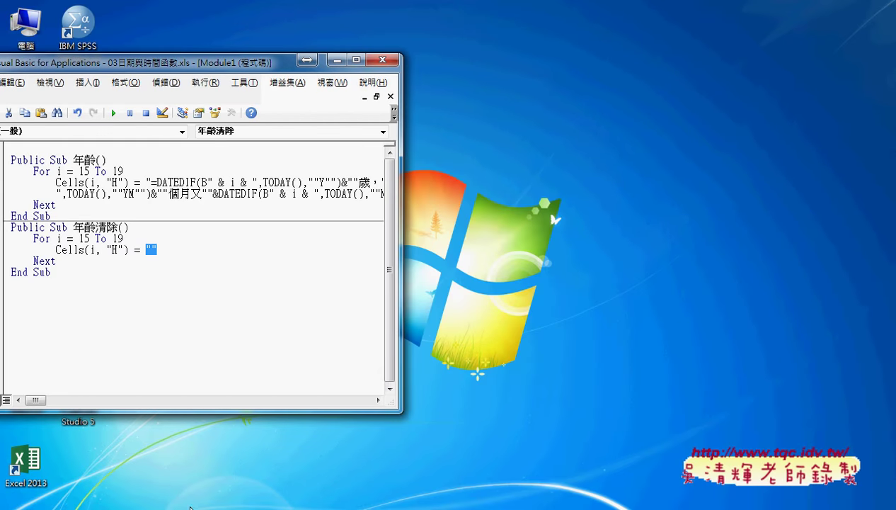
# Paste the 加框線_實線紅色粗線 procedure into the VBA module below the last macro
pyautogui.moveTo(219, 64); pyautogui.dragTo(577, 69)
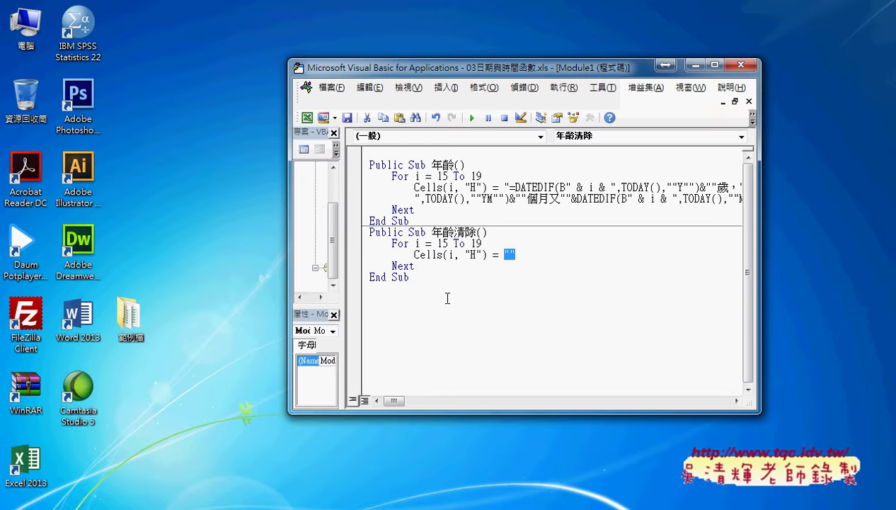
pyautogui.click(414, 298)
pyautogui.hotkey('ctrl', 'v')
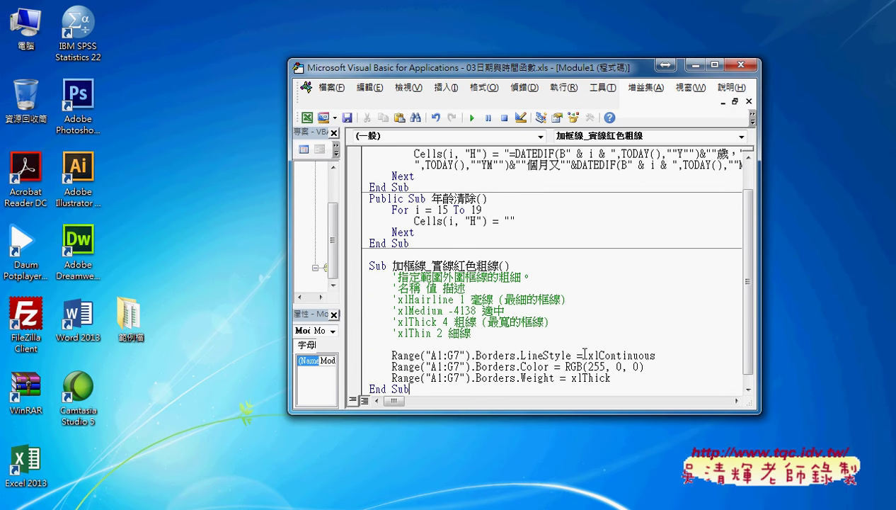
pyautogui.scroll(-1, 584, 350)
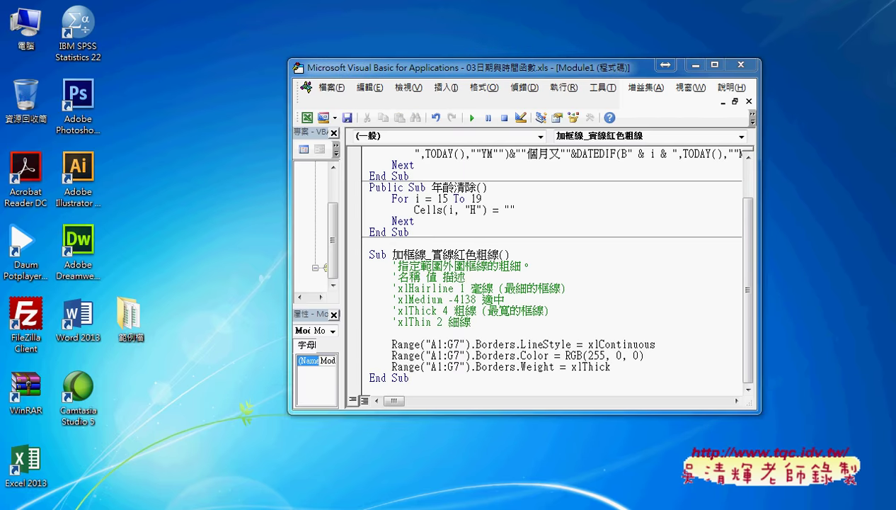
# Check H15's formula and select the H15:H19 age range in Excel
pyautogui.click(130, 444)
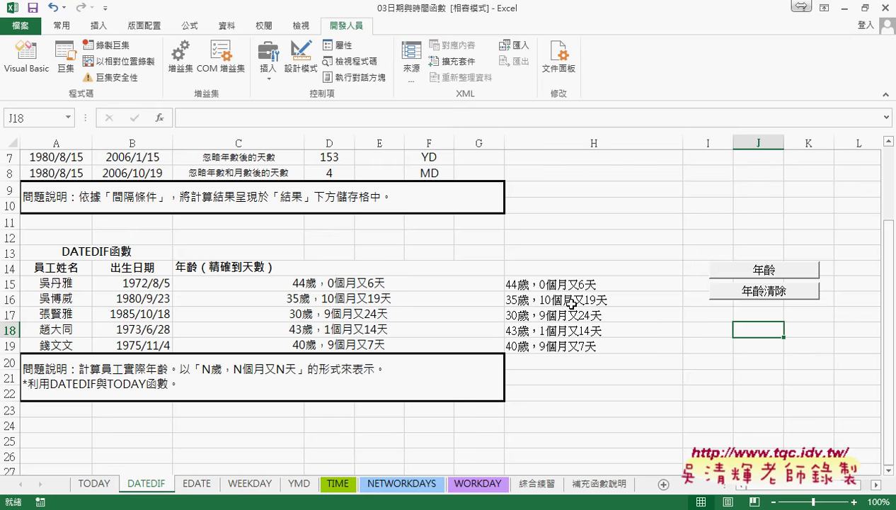
pyautogui.click(572, 286)
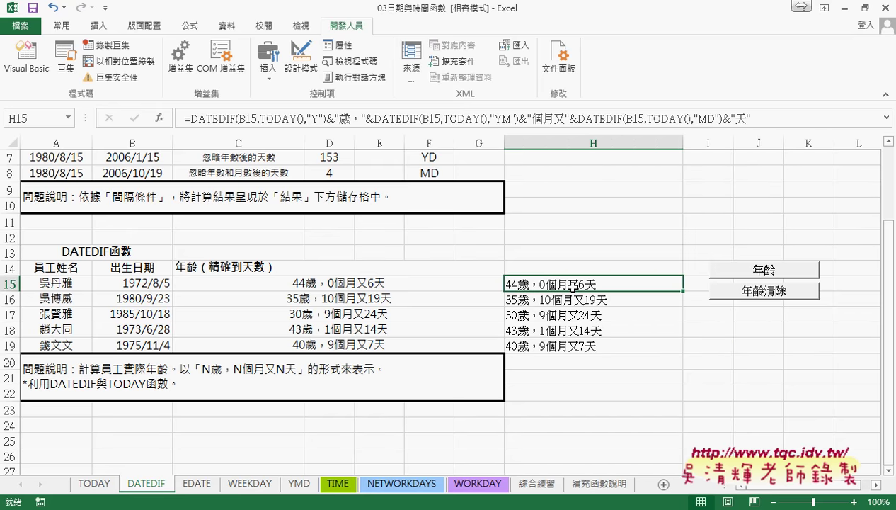
pyautogui.moveTo(572, 286); pyautogui.dragTo(577, 347)
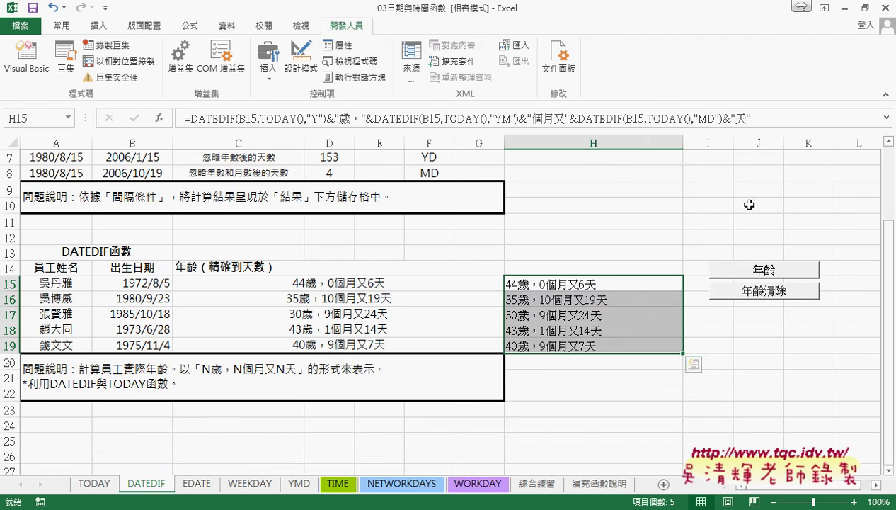
pyautogui.click(845, 8)
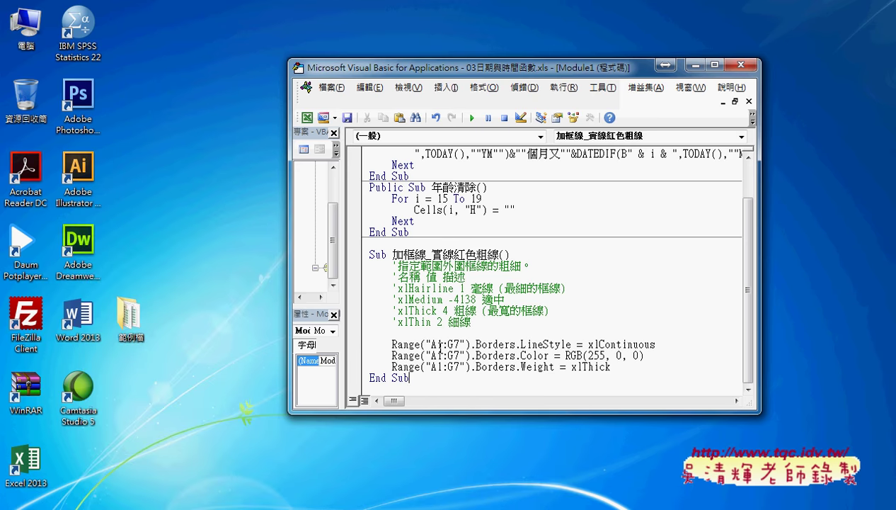
# Change the first Range from A1:G7 to H15:H19 and paste H15:H19 into the next line
pyautogui.doubleClick(437, 345)
pyautogui.write('H15')
pyautogui.doubleClick(459, 345)
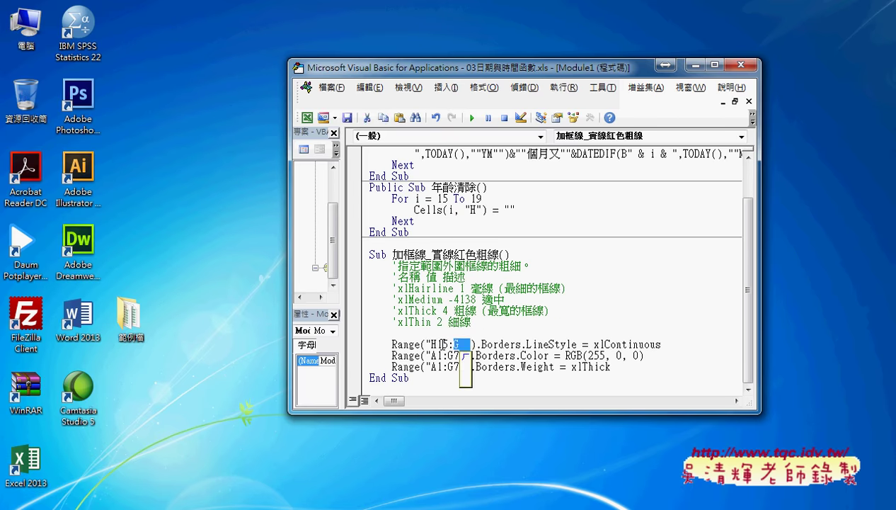
pyautogui.write('197')
pyautogui.press('Left')
pyautogui.press('Left')
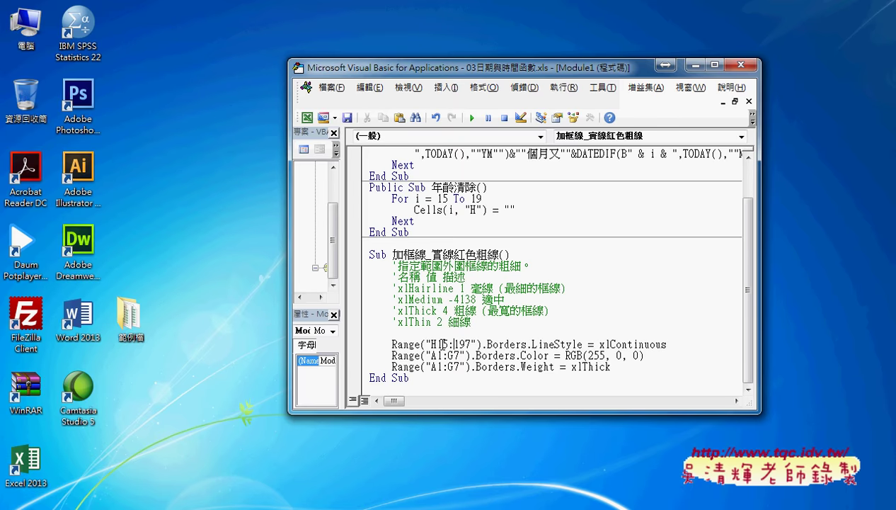
pyautogui.write('H')
pyautogui.press('Right')
pyautogui.press('Right')
pyautogui.press('Delete')
pyautogui.hotkey('shift', 'Left')
pyautogui.hotkey('shift', 'Left')
pyautogui.hotkey('shift', 'Left')
pyautogui.hotkey('shift', 'Left')
pyautogui.hotkey('shift', 'Left')
pyautogui.hotkey('shift', 'Left')
pyautogui.hotkey('shift', 'Left')
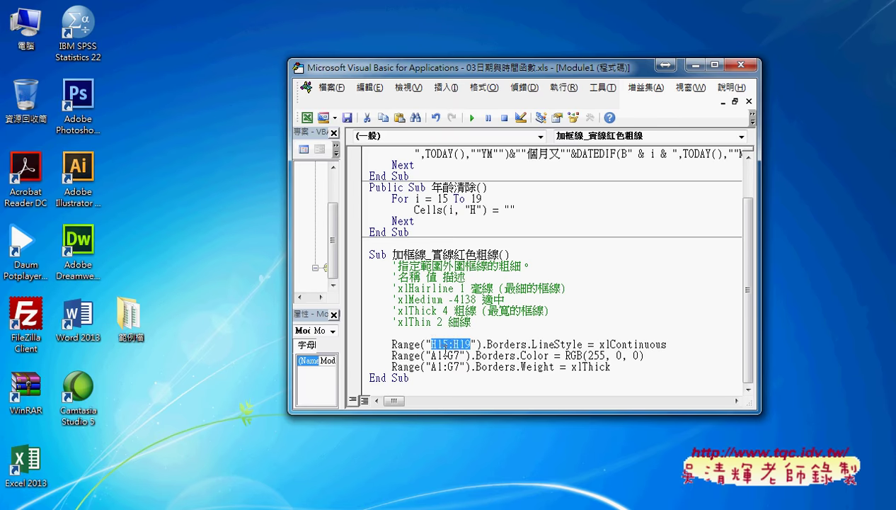
pyautogui.moveTo(431, 355)
pyautogui.mouseDown()
pyautogui.moveTo(459, 356)
pyautogui.moveTo(459, 366)
pyautogui.mouseUp()
pyautogui.hotkey('ctrl', 'v')
pyautogui.hotkey('ctrl', 'v')
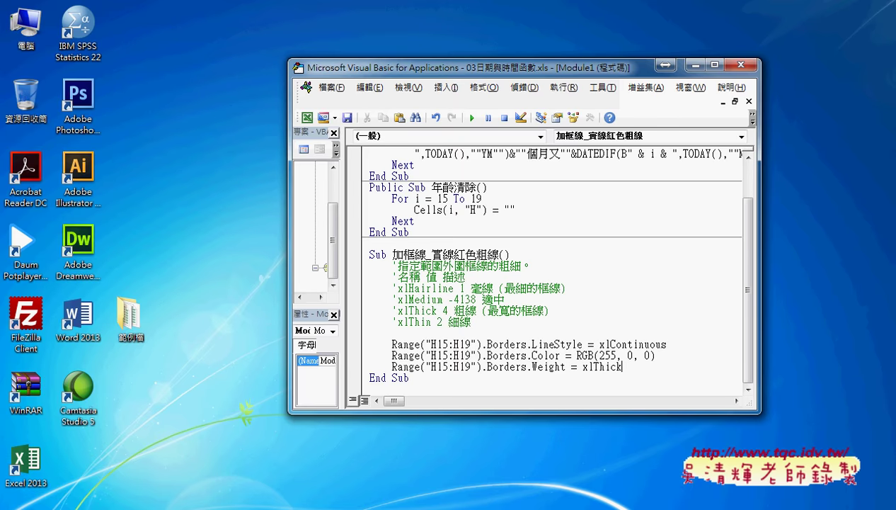
pyautogui.moveTo(26, 478)
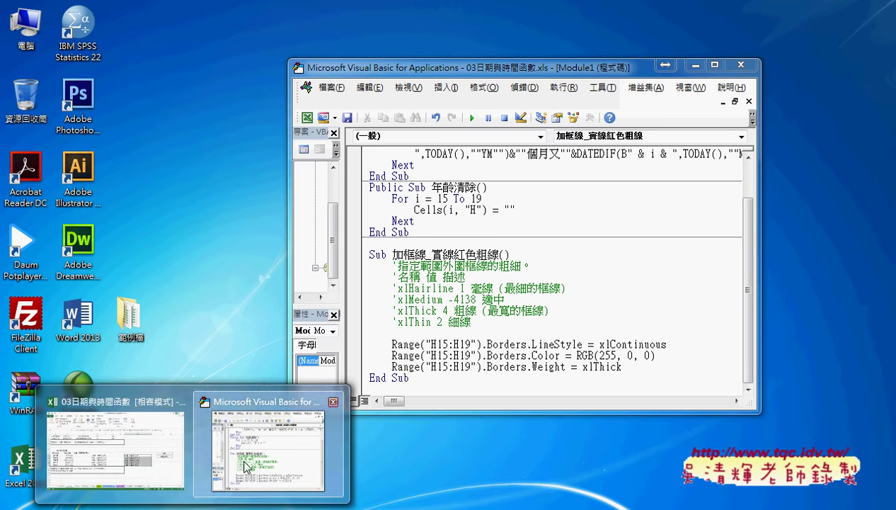
# Duplicate the 年齡清除 button and place the copy just below it
pyautogui.click(148, 447)
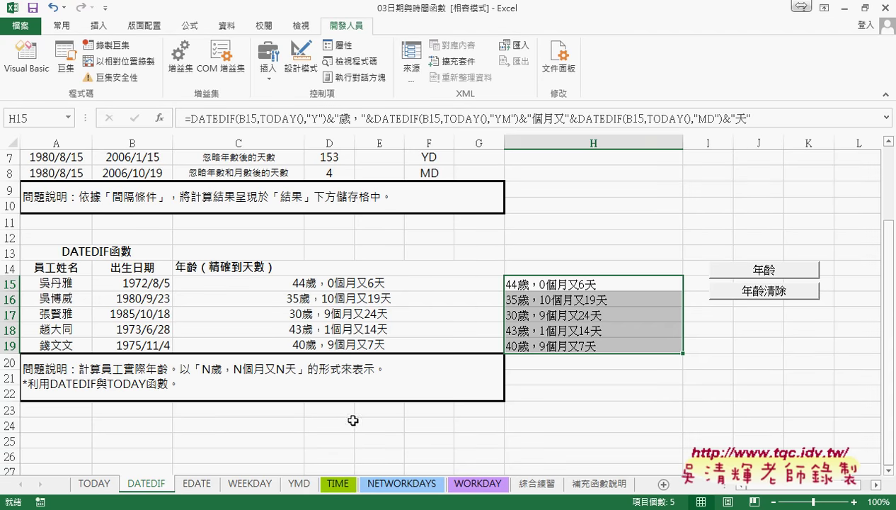
pyautogui.rightClick(776, 292)
pyautogui.click(796, 320)
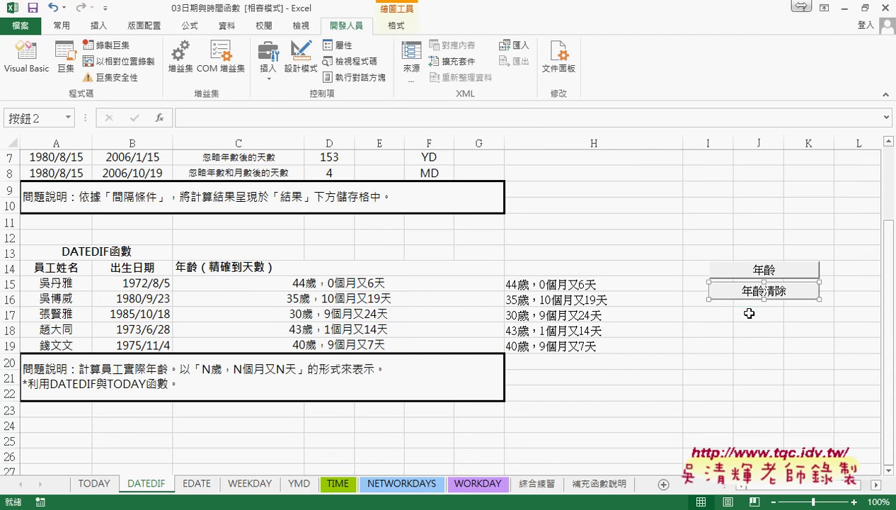
pyautogui.click(746, 311)
pyautogui.hotkey('ctrl', 'v')
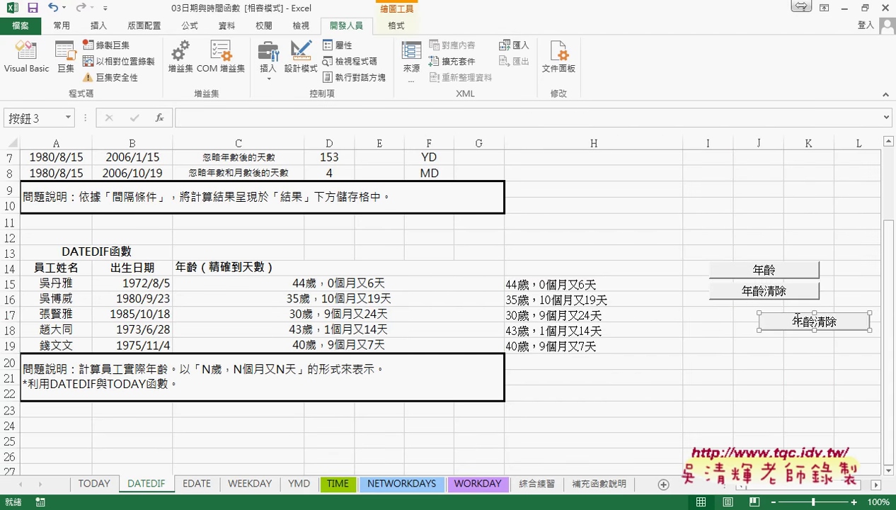
pyautogui.moveTo(787, 315); pyautogui.dragTo(736, 308)
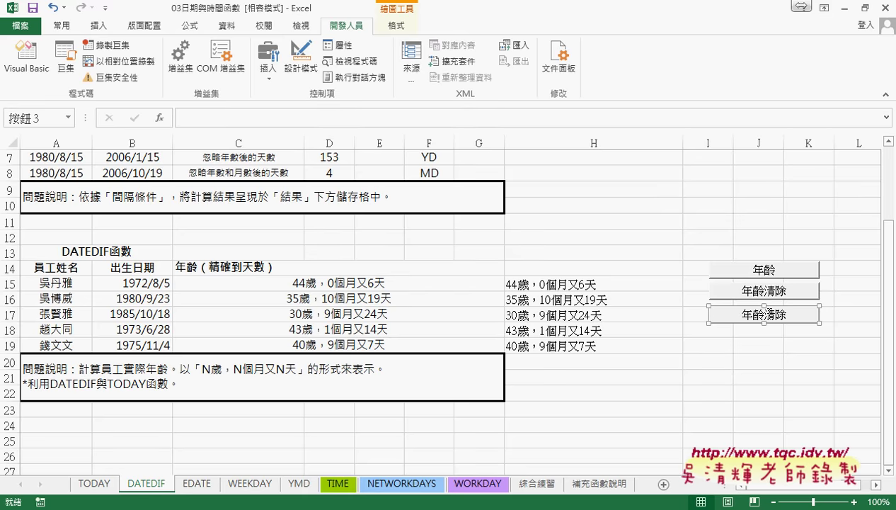
# Assign the 加框線_實線紅色粗線 macro to the new button
pyautogui.rightClick(772, 309)
pyautogui.click(787, 422)
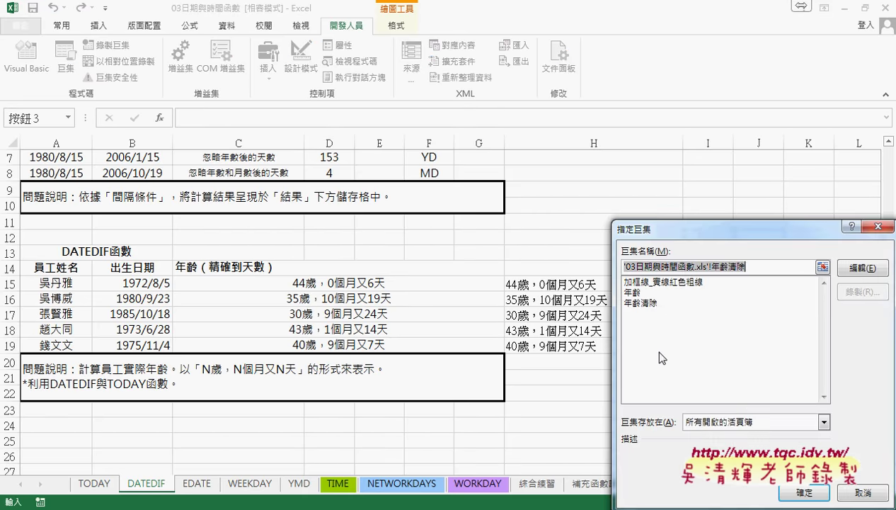
pyautogui.click(661, 283)
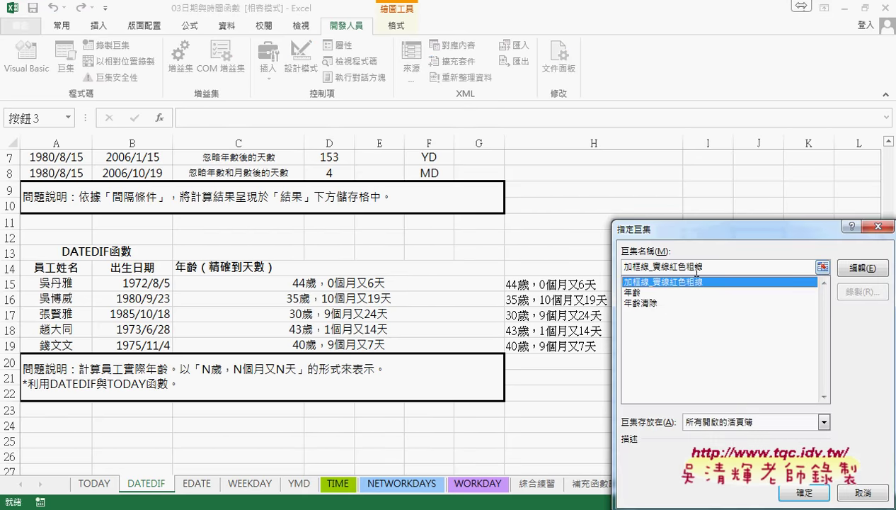
pyautogui.click(804, 491)
# Relabel the new button 加框線_實線紅色粗
pyautogui.click(756, 314)
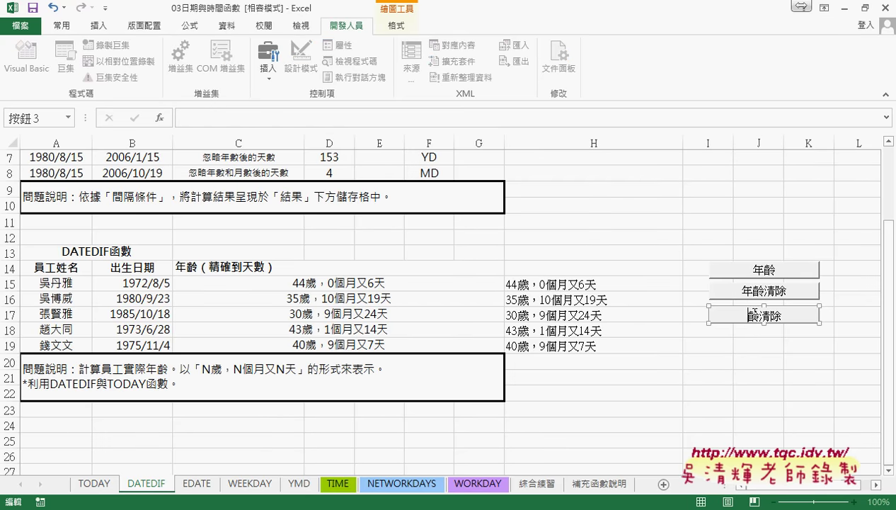
pyautogui.press('BackSpace')
pyautogui.press('BackSpace')
pyautogui.press('BackSpace')
pyautogui.write('加框線_實線紅色粗')
pyautogui.click(755, 377)
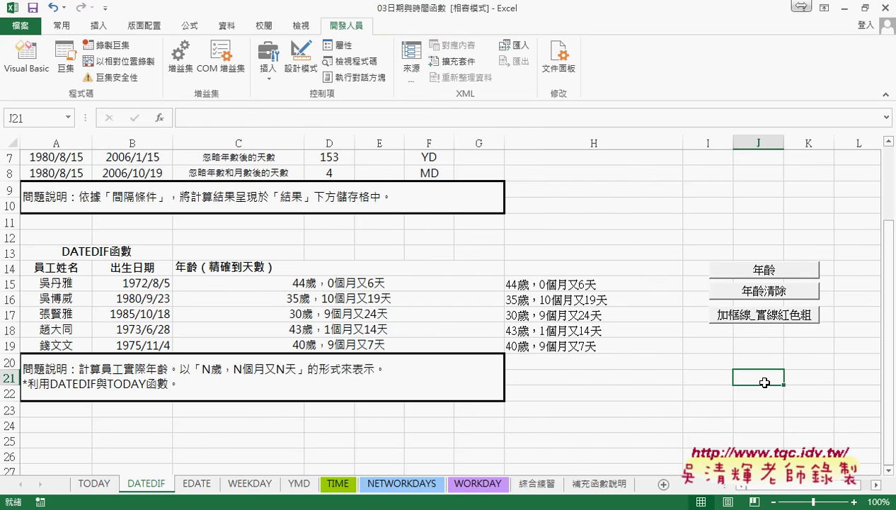
# Run the 加框線_實線紅色粗 button to put thick red borders on H15:H19
pyautogui.click(773, 317)
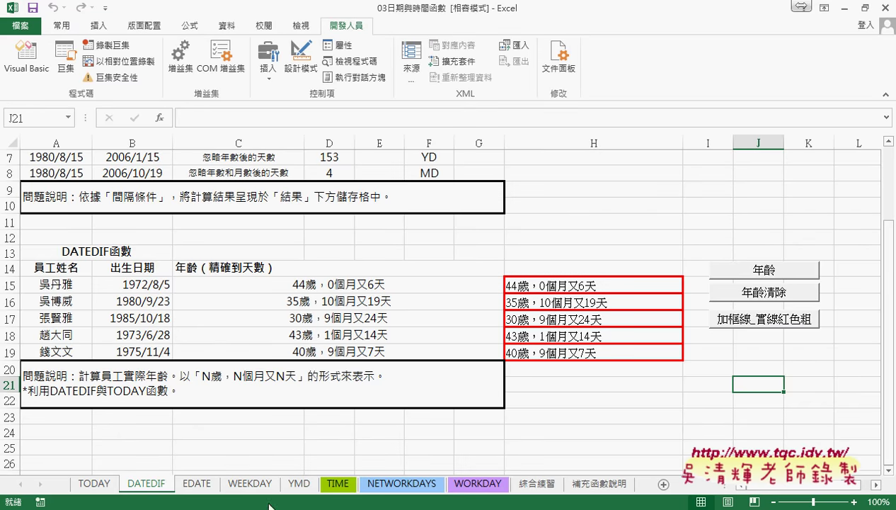
# In the Google Docs notes, mark 多重顏色 and 清除 on the sheet image, then erase the marks
pyautogui.hotkey('alt', 'Tab')
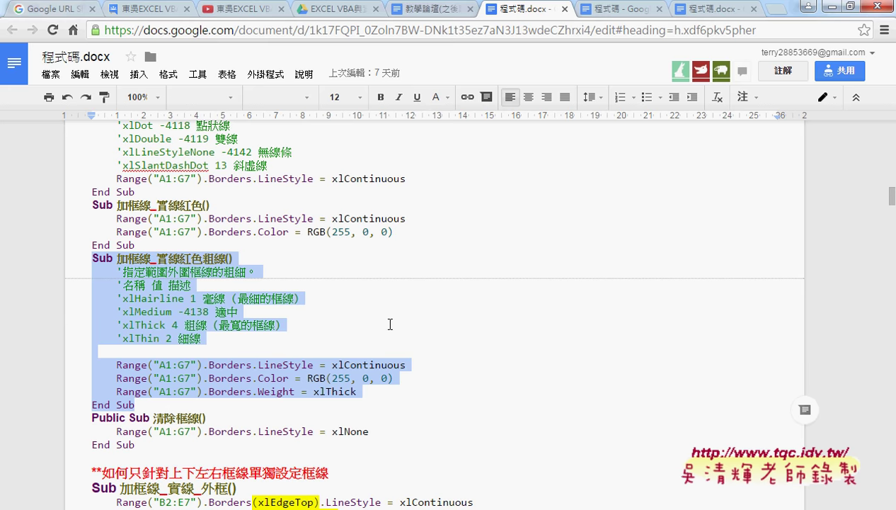
pyautogui.scroll(2, 393, 324)
pyautogui.scroll(3, 403, 325)
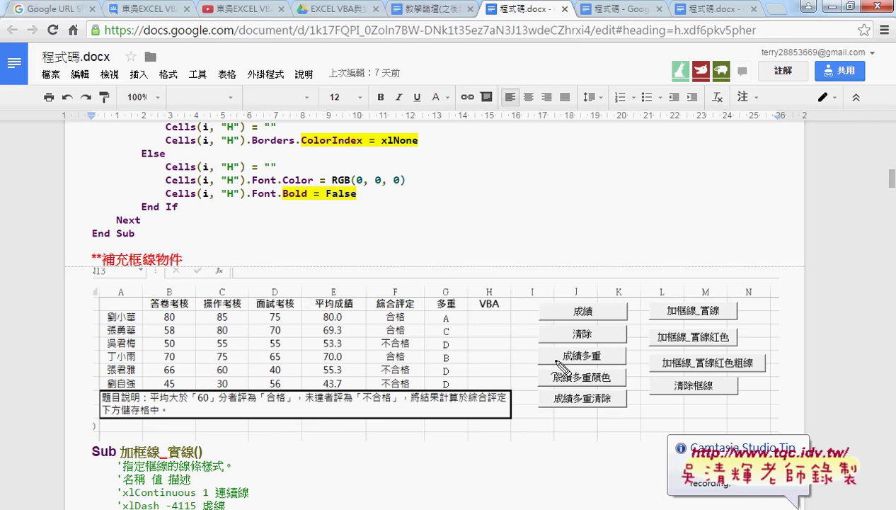
pyautogui.moveTo(586, 388)
pyautogui.mouseDown()
pyautogui.moveTo(606, 387)
pyautogui.moveTo(606, 405)
pyautogui.mouseUp()
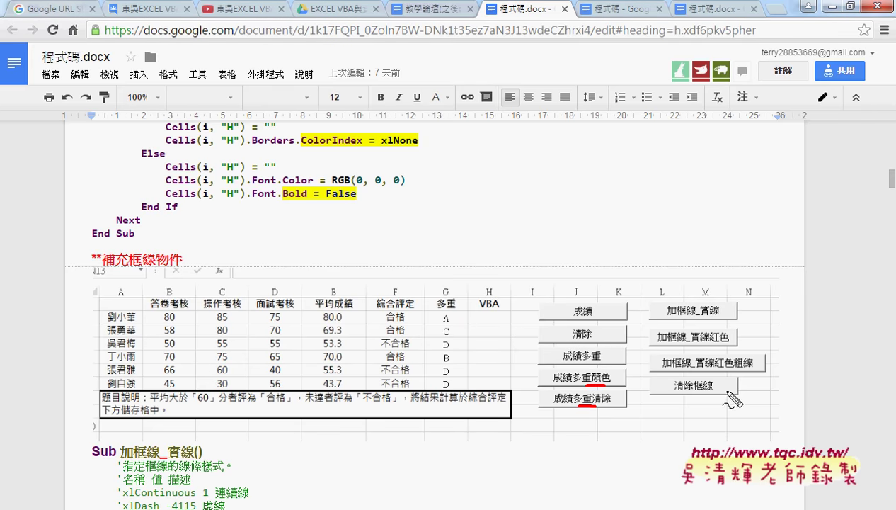
pyautogui.moveTo(682, 390)
pyautogui.mouseDown()
pyautogui.moveTo(708, 389)
pyautogui.moveTo(736, 367)
pyautogui.mouseUp()
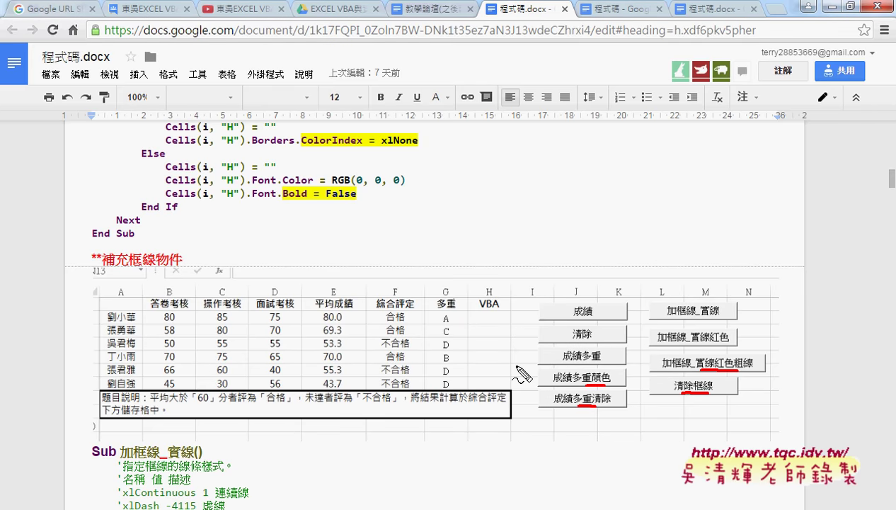
pyautogui.press('Escape')
# Highlight Font.Color, Interior.Color and Borders.ColorIndex in the 成績多重清除 branches
pyautogui.scroll(2, 514, 363)
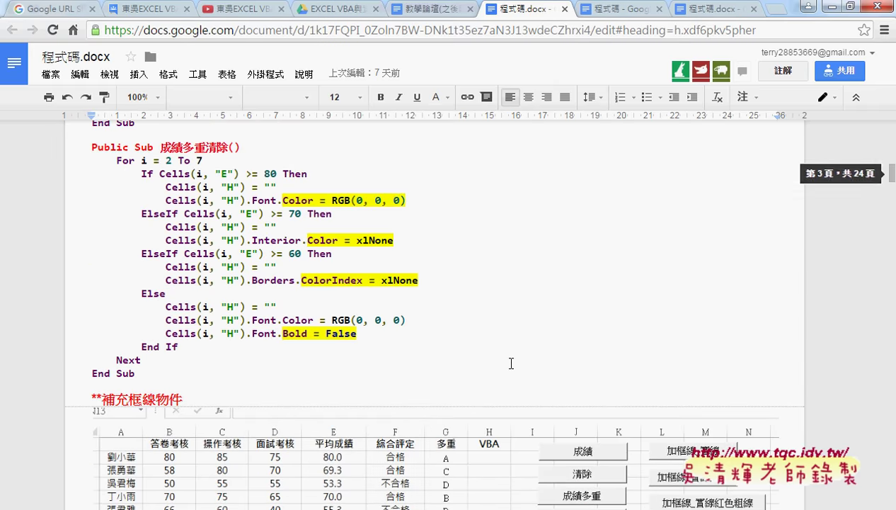
pyautogui.doubleClick(262, 200)
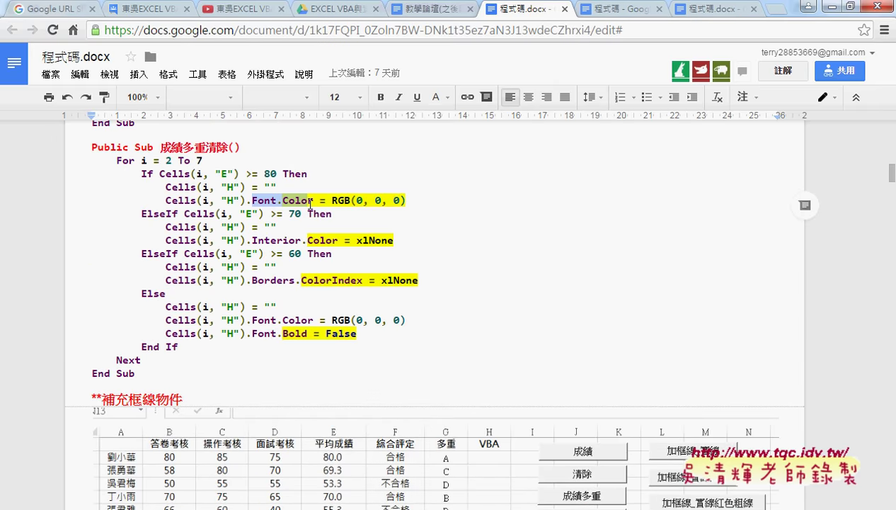
pyautogui.click(253, 241)
pyautogui.moveTo(253, 241); pyautogui.dragTo(332, 241)
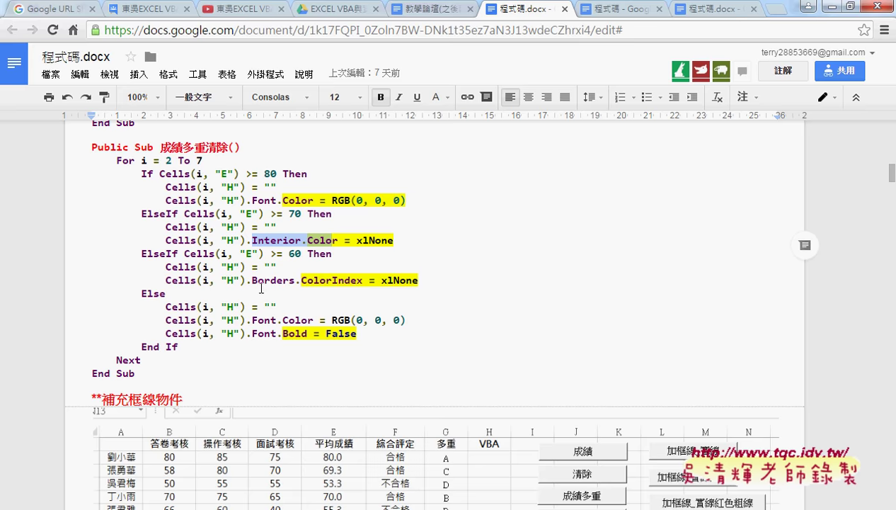
pyautogui.moveTo(252, 280); pyautogui.dragTo(364, 281)
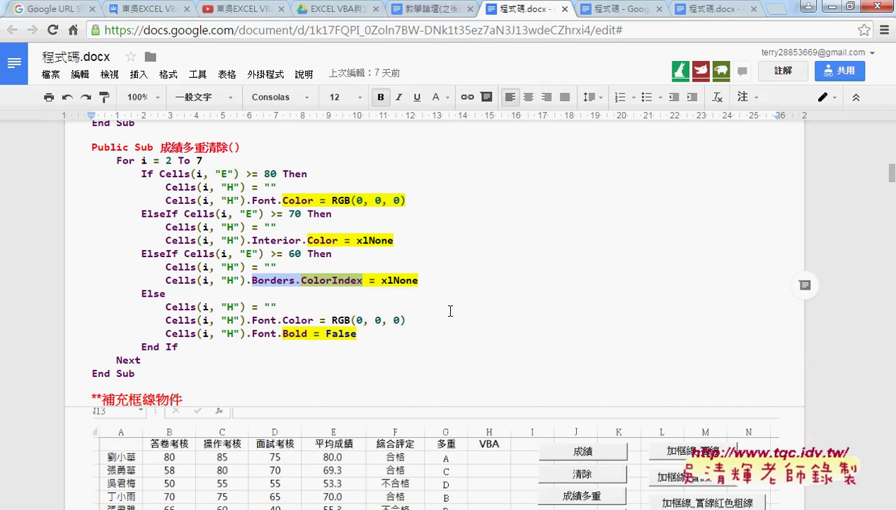
pyautogui.click(333, 8)
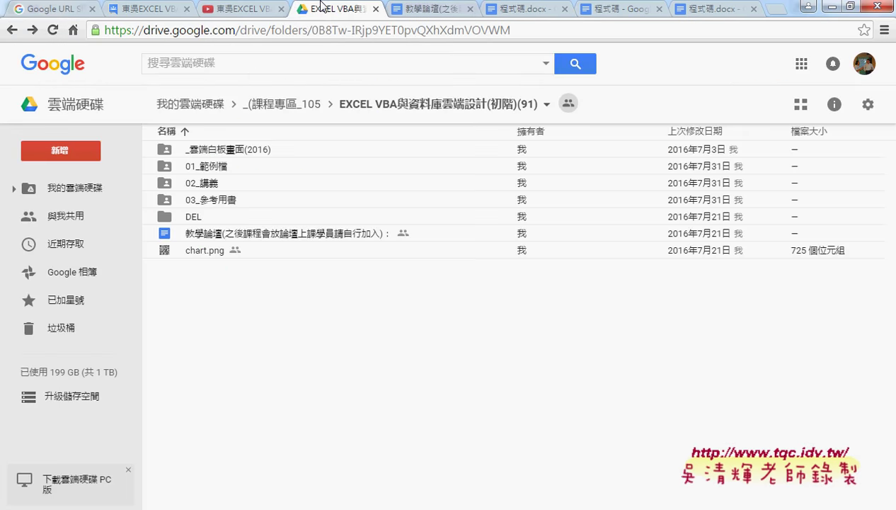
# Open _雲端白板畫面(2016) then 02_邏輯函數 in Drive, and return to the 程式碼.docx document
pyautogui.doubleClick(243, 155)
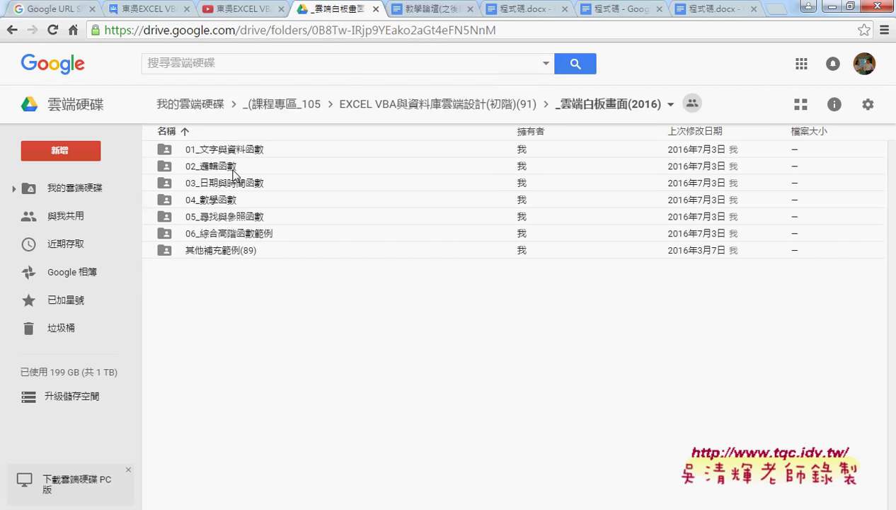
pyautogui.click(219, 165)
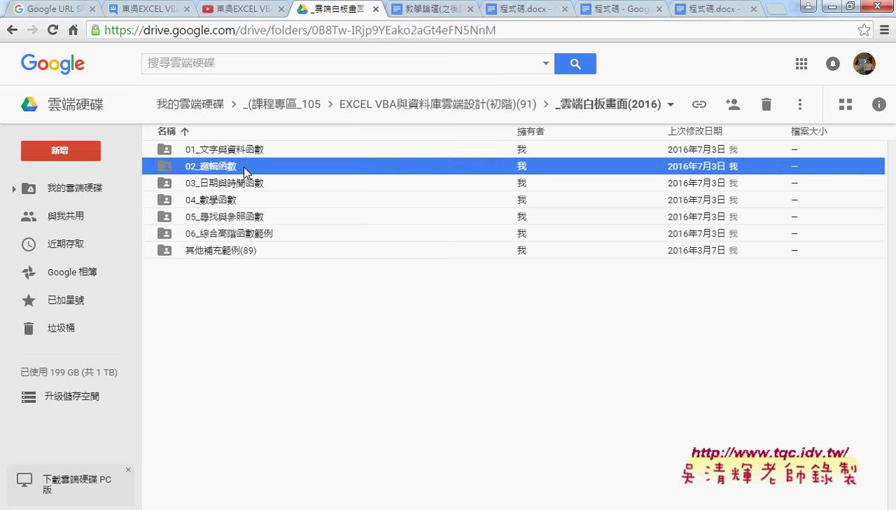
pyautogui.doubleClick(244, 168)
pyautogui.click(217, 186)
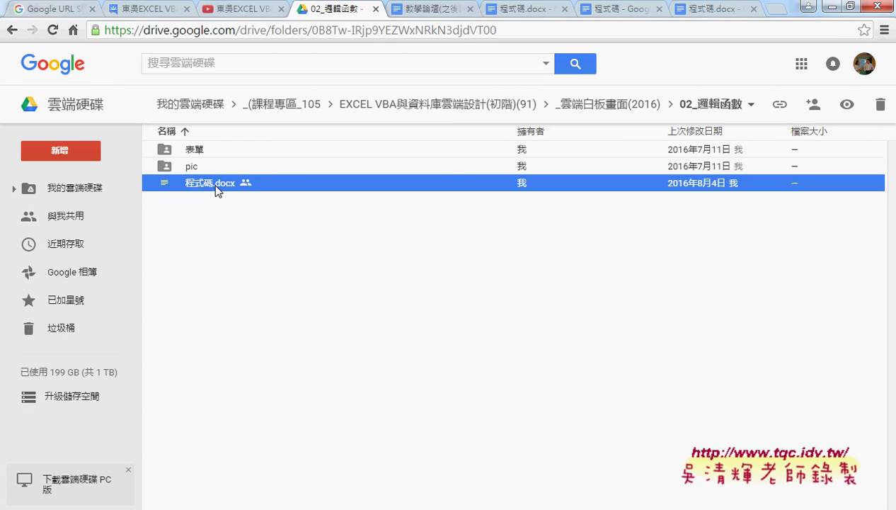
pyautogui.click(499, 13)
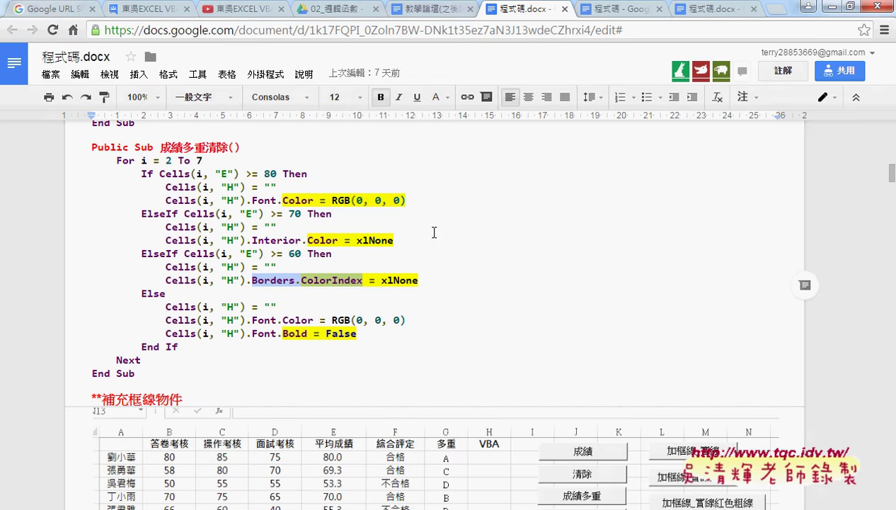
# Hide the browser and show the EDATE sheet of the 03日期與時間函數 workbook
pyautogui.click(832, 9)
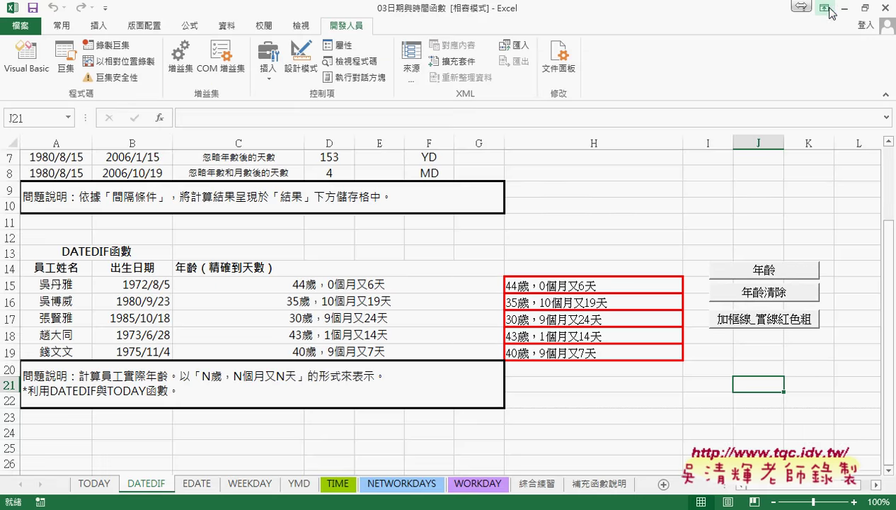
pyautogui.click(196, 483)
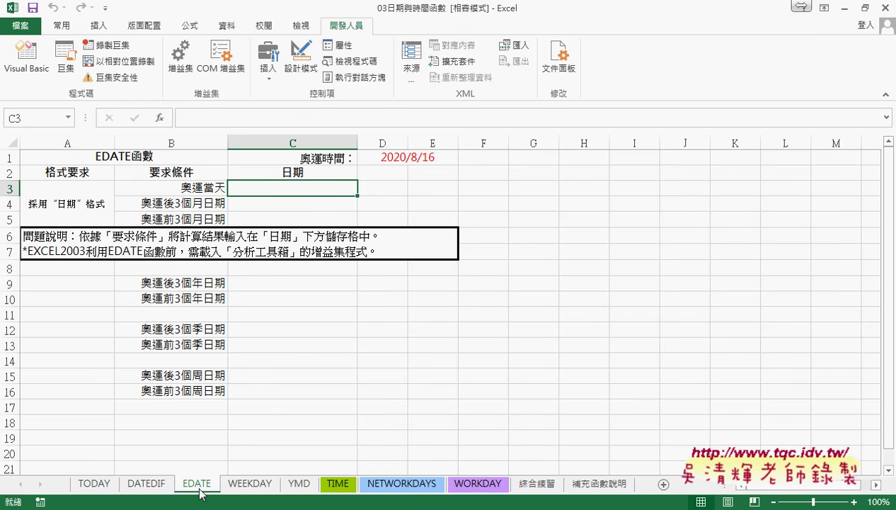
# Enter =D1 in C3 so it shows the Olympic date 2020年8月16日
pyautogui.click(395, 161)
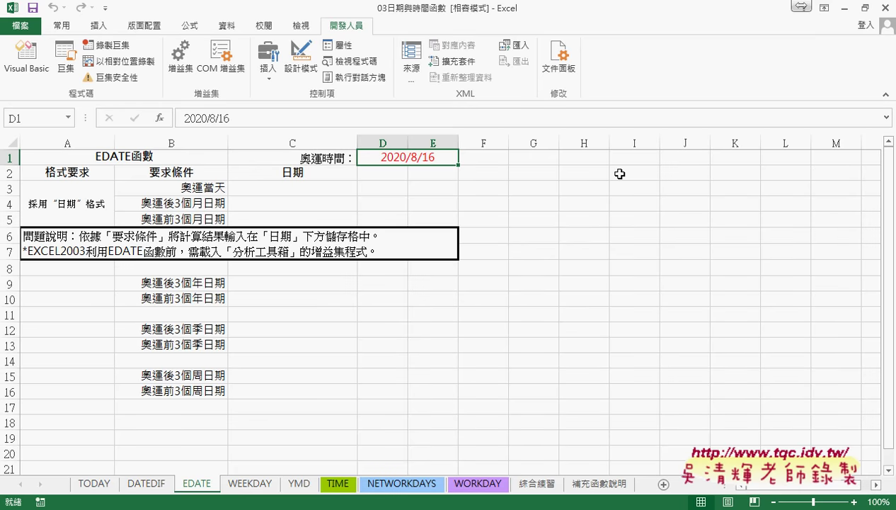
pyautogui.click(309, 193)
pyautogui.click(248, 117)
pyautogui.write('=')
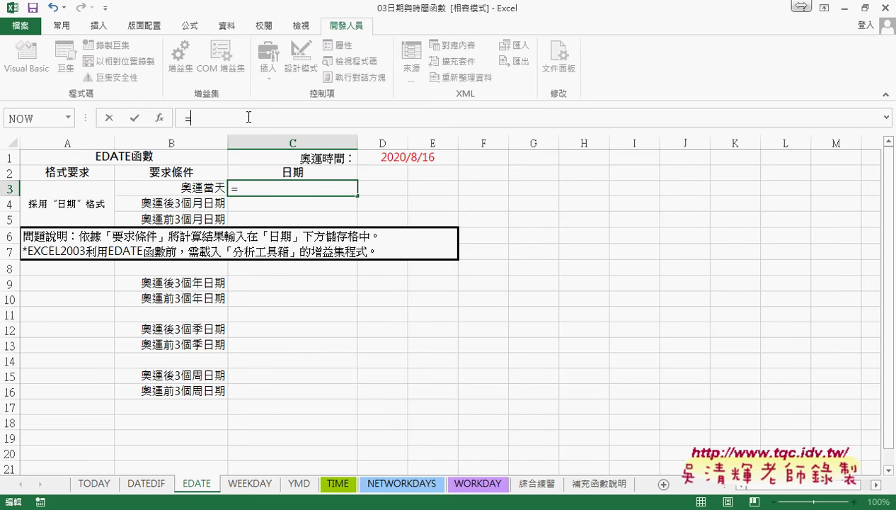
pyautogui.click(394, 154)
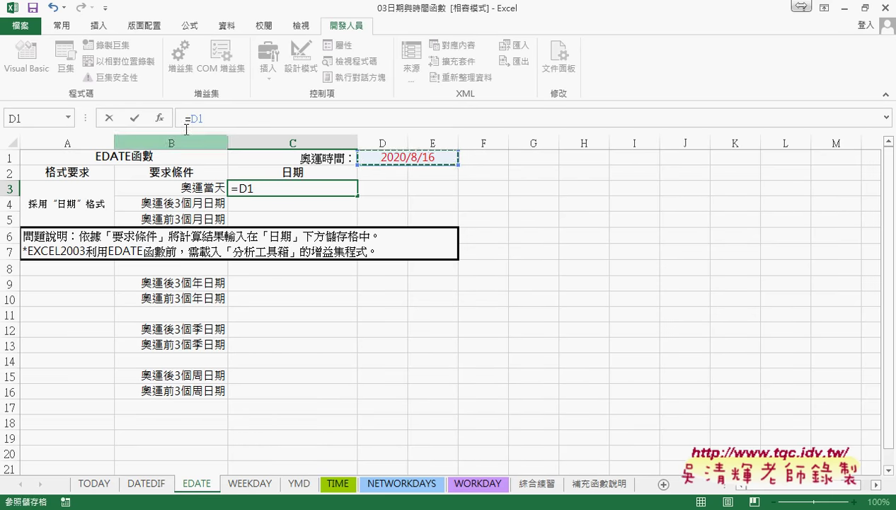
pyautogui.click(136, 119)
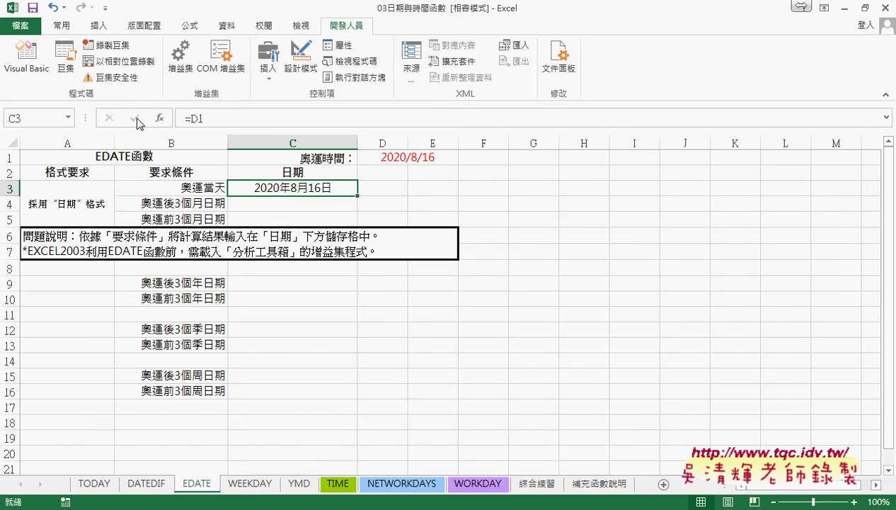
pyautogui.click(287, 206)
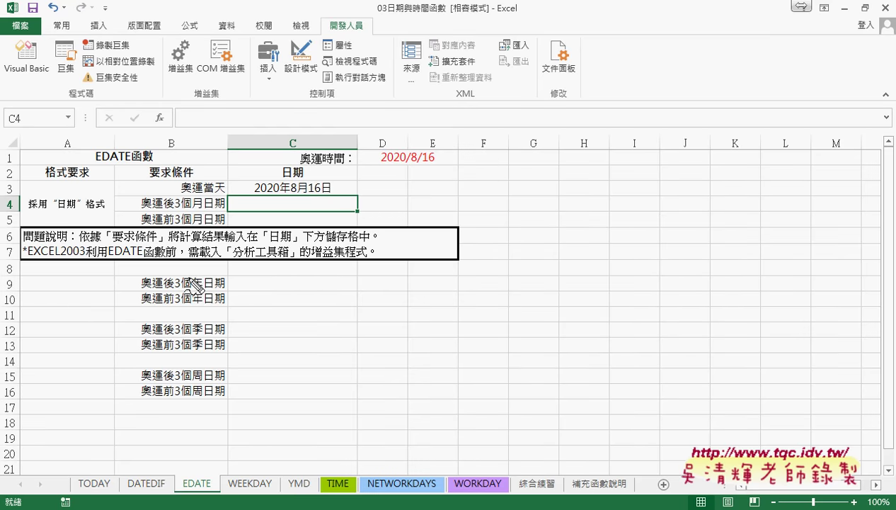
# Mark 年, 季 and 周 in B9, B12 and B15, erase the marks, and start a C4 function
pyautogui.moveTo(191, 290); pyautogui.dragTo(200, 288)
pyautogui.moveTo(193, 336); pyautogui.dragTo(203, 337)
pyautogui.moveTo(195, 383); pyautogui.dragTo(205, 384)
pyautogui.press('e')
pyautogui.click(160, 117)
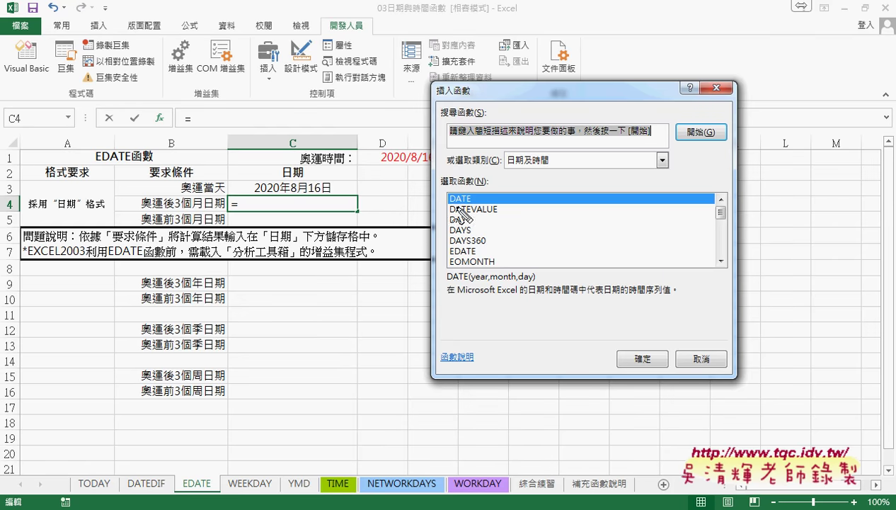
# Choose the DATE function for C4
pyautogui.moveTo(450, 205); pyautogui.dragTo(464, 204)
pyautogui.moveTo(451, 255); pyautogui.dragTo(475, 255)
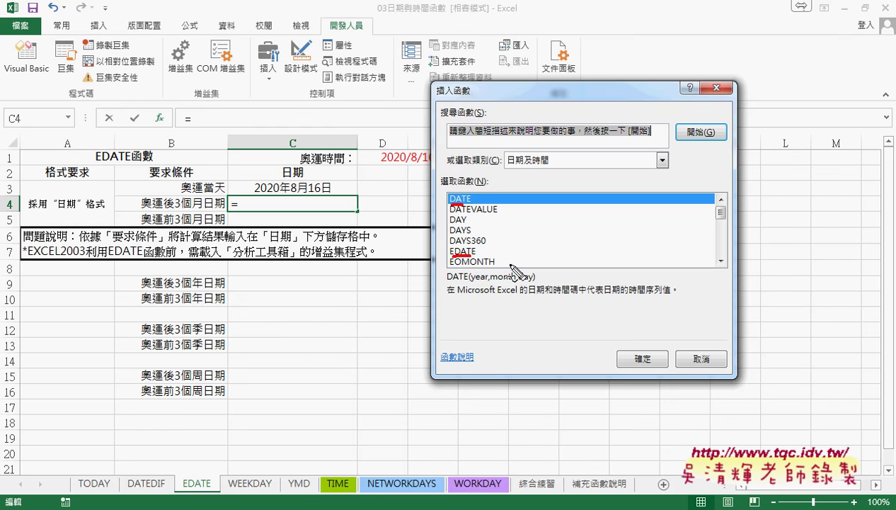
pyautogui.press('Escape')
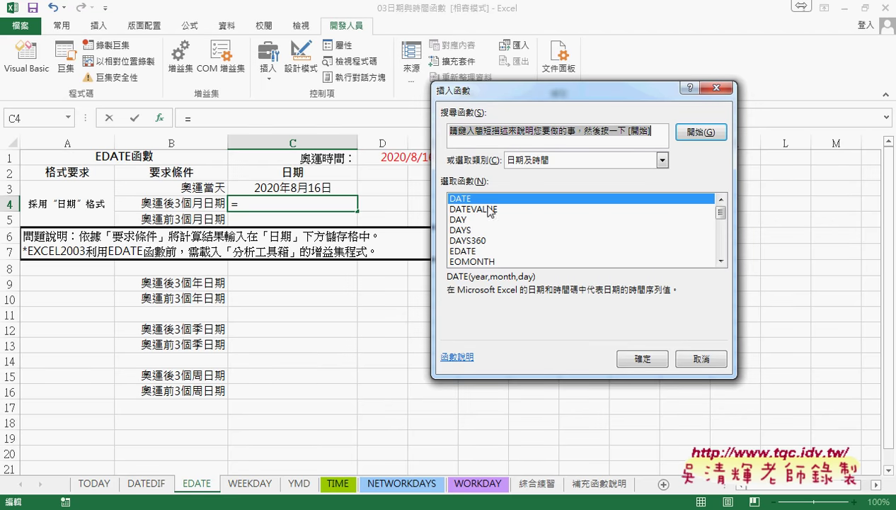
pyautogui.click(650, 358)
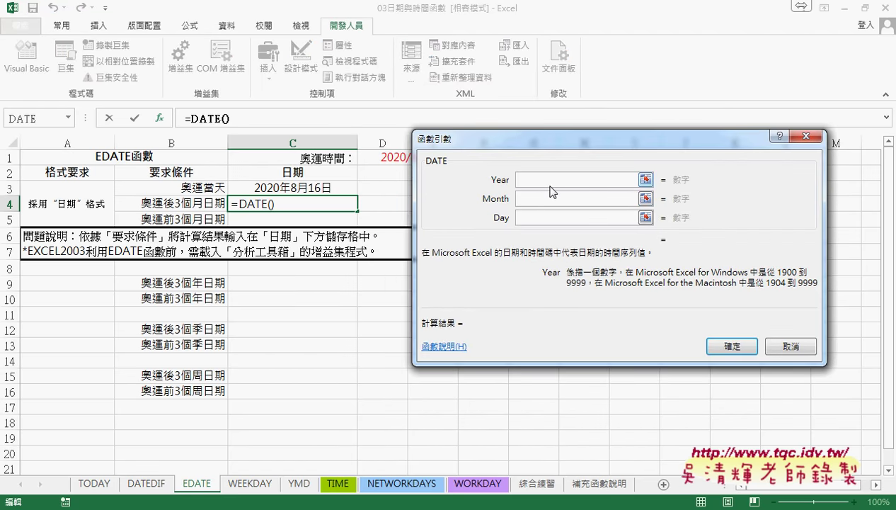
# Set DATE's Year argument to year(C3) and Month to month(C3)
pyautogui.click(290, 189)
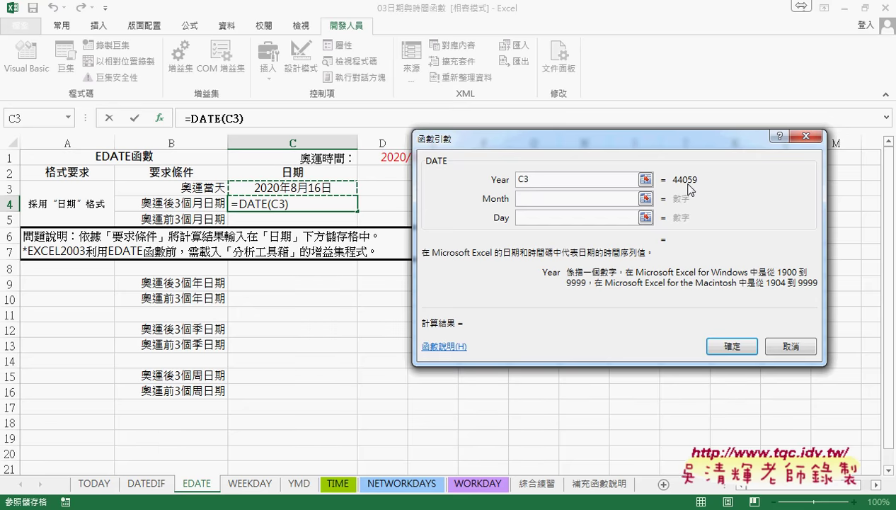
pyautogui.click(518, 178)
pyautogui.write('y')
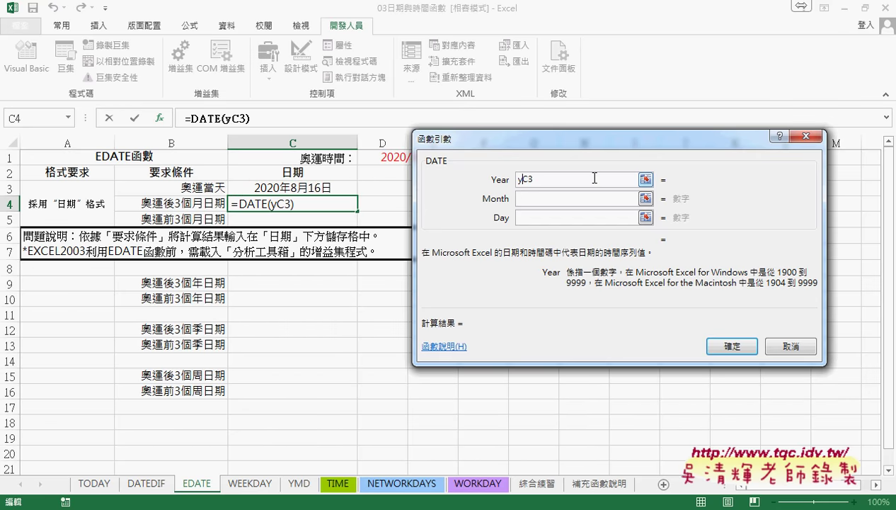
pyautogui.write('ear')
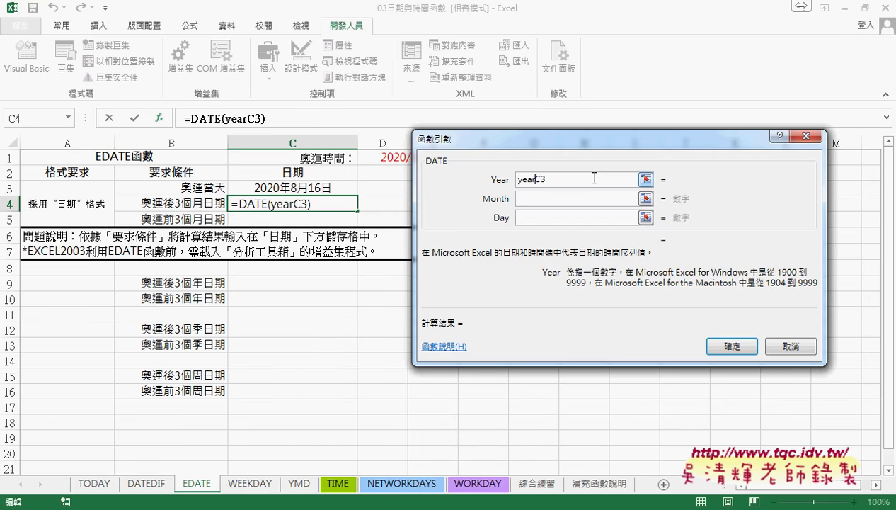
pyautogui.write('(C3')
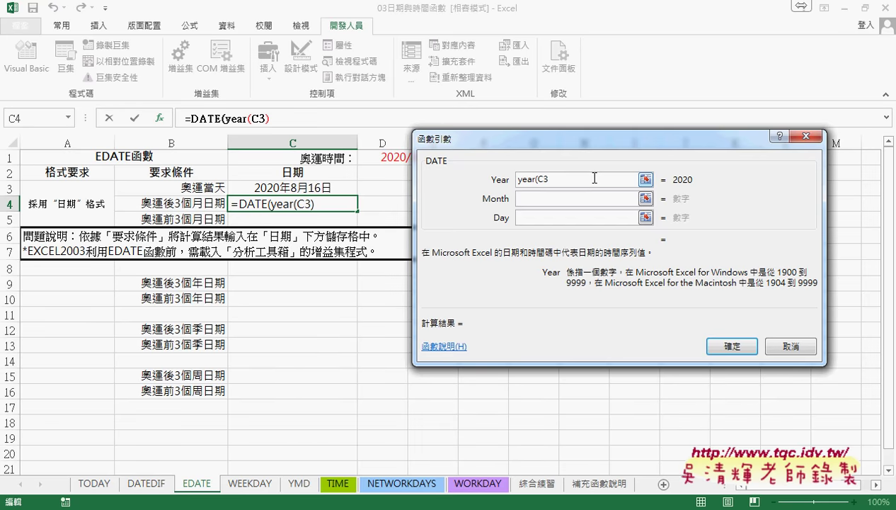
pyautogui.write(')')
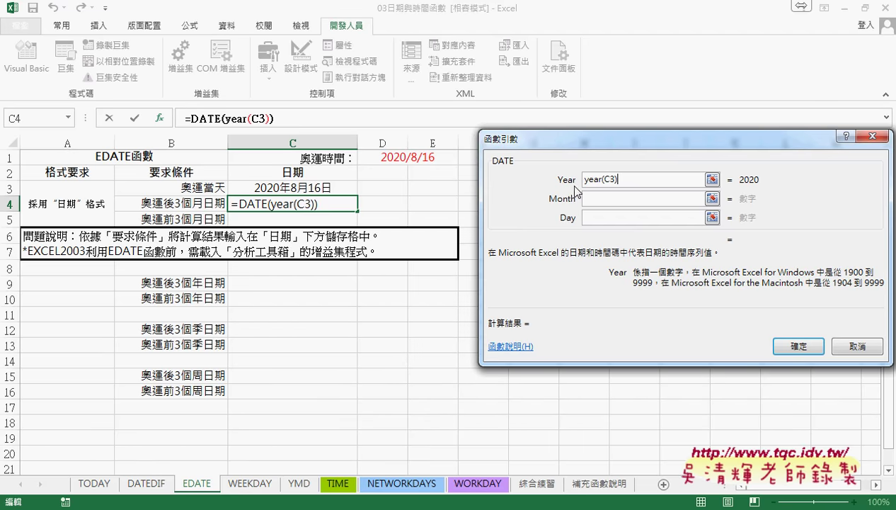
pyautogui.click(594, 199)
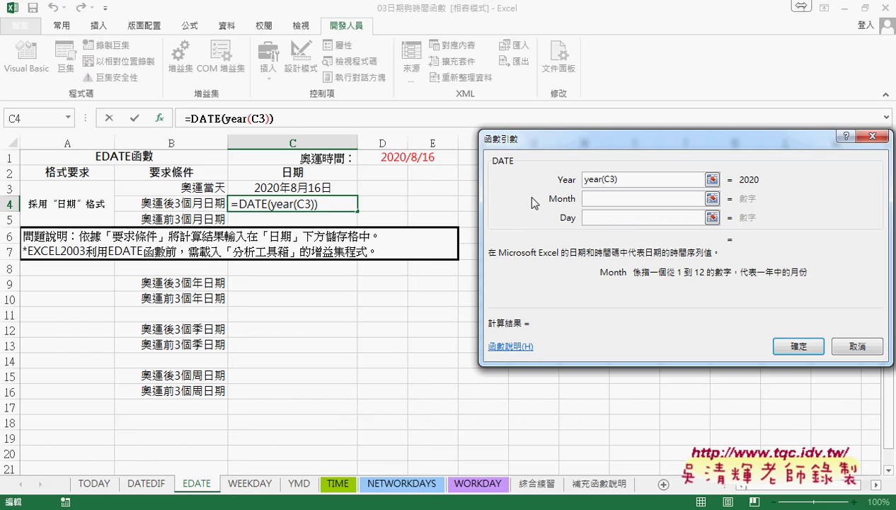
pyautogui.click(323, 186)
pyautogui.click(589, 198)
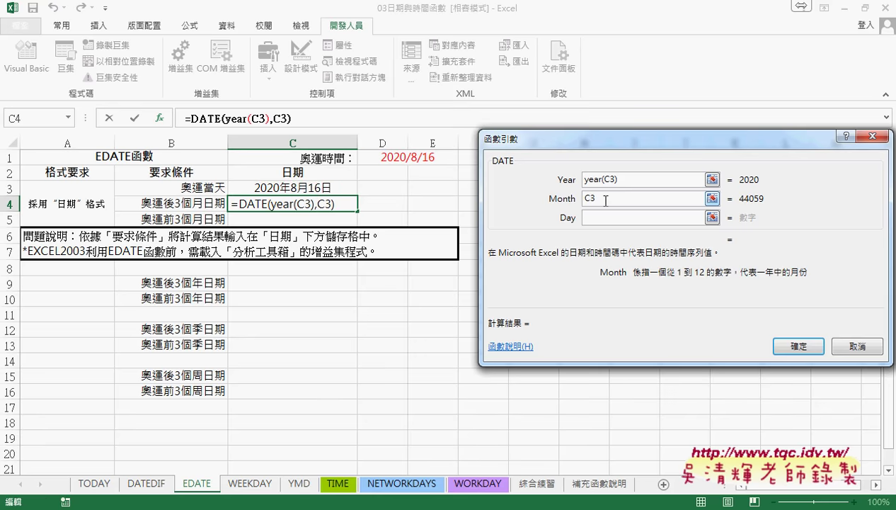
pyautogui.write('mon')
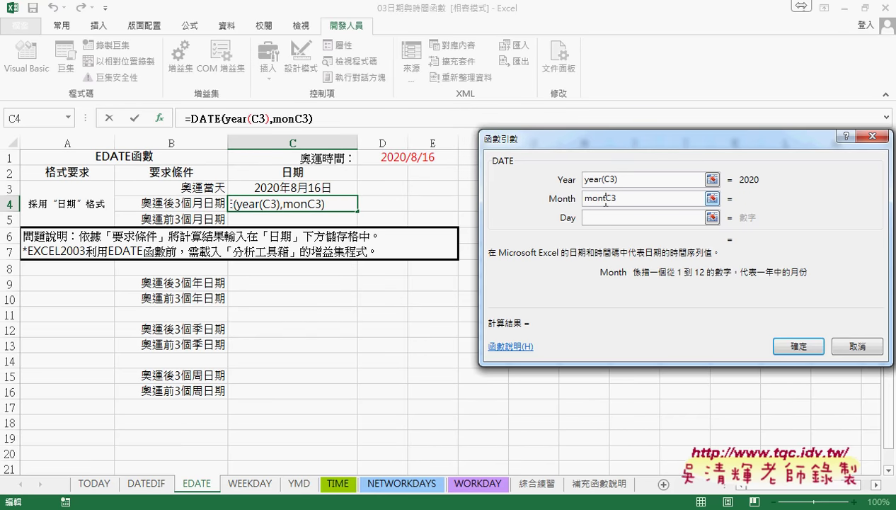
pyautogui.write('th(C3')
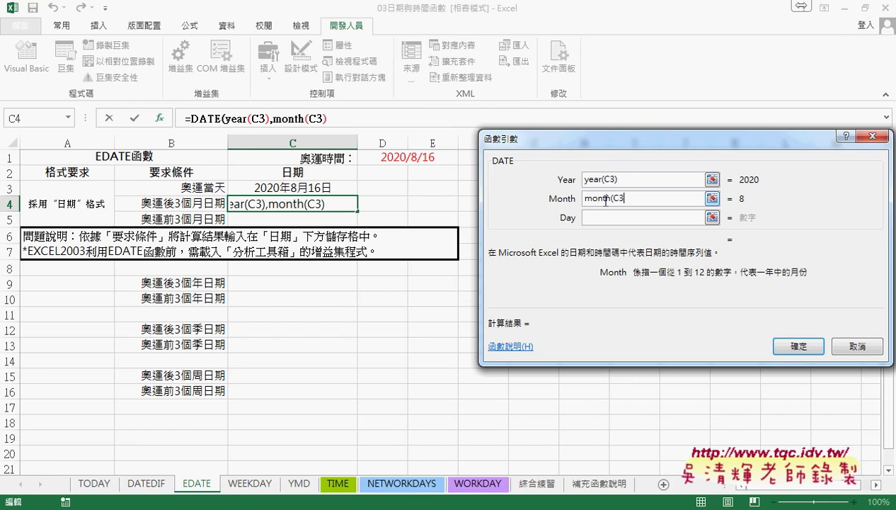
pyautogui.write(')')
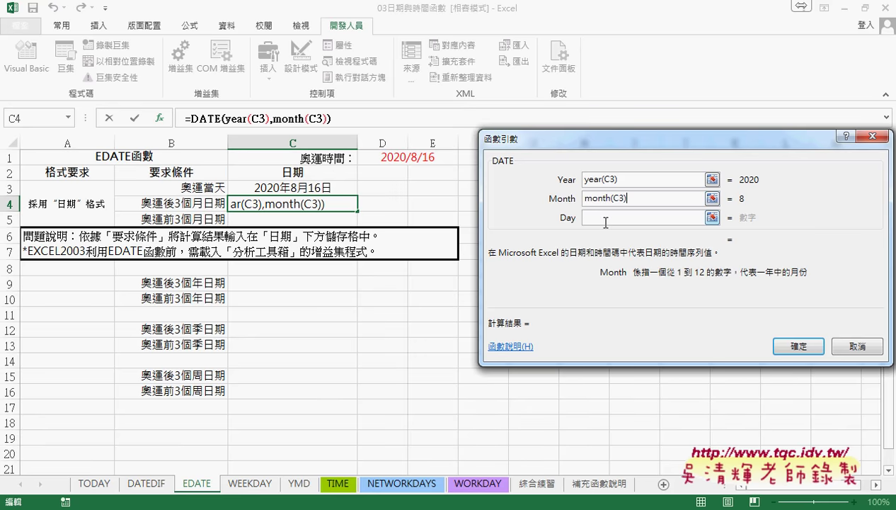
# Set DATE's Day argument to day(C3)
pyautogui.click(602, 216)
pyautogui.click(319, 186)
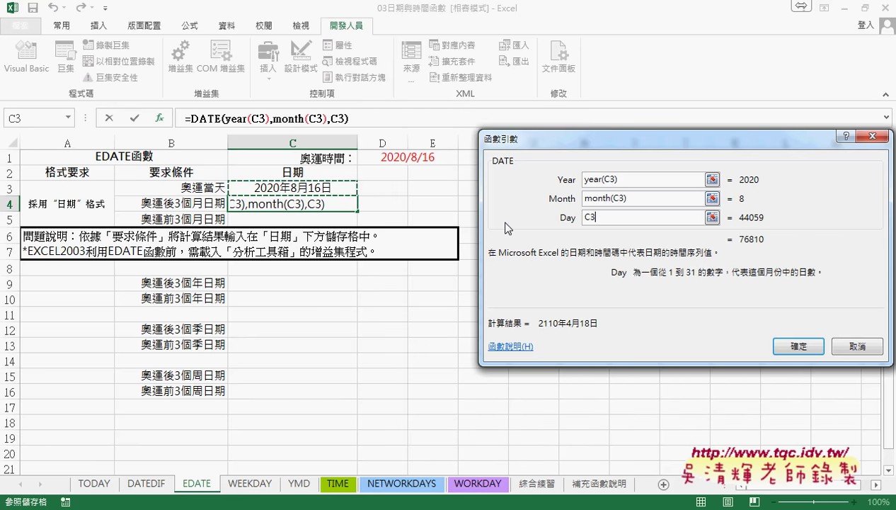
pyautogui.click(601, 218)
pyautogui.write('d')
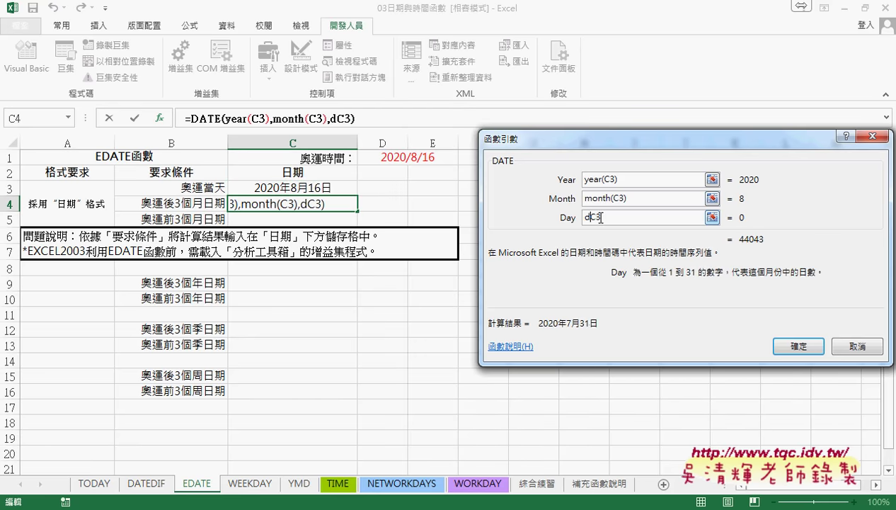
pyautogui.write('ay(')
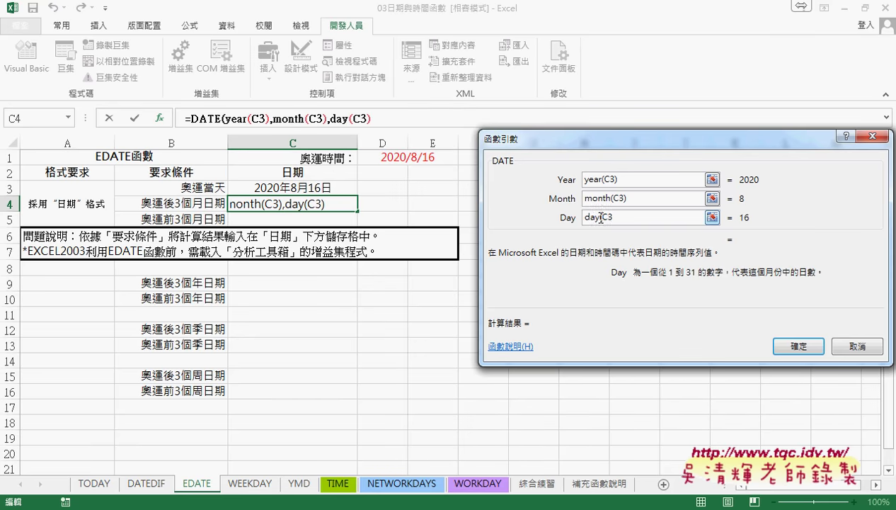
pyautogui.click(627, 214)
pyautogui.write(')')
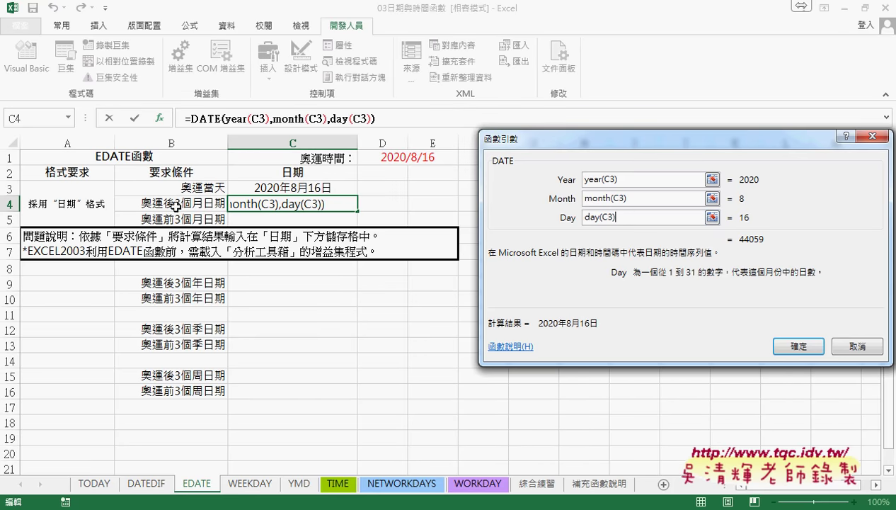
# Add +3 to the Month argument and confirm =DATE(YEAR(C3),MONTH(C3)+3,DAY(C3))
pyautogui.click(640, 196)
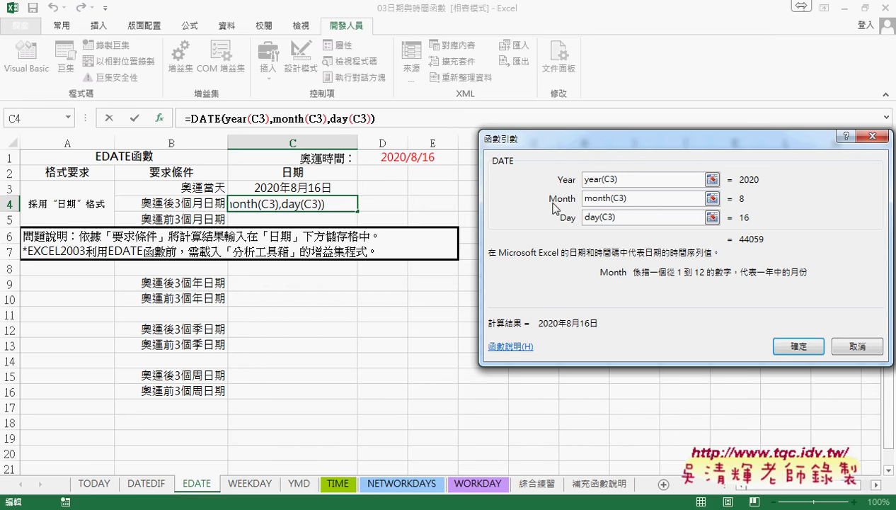
pyautogui.write('+3')
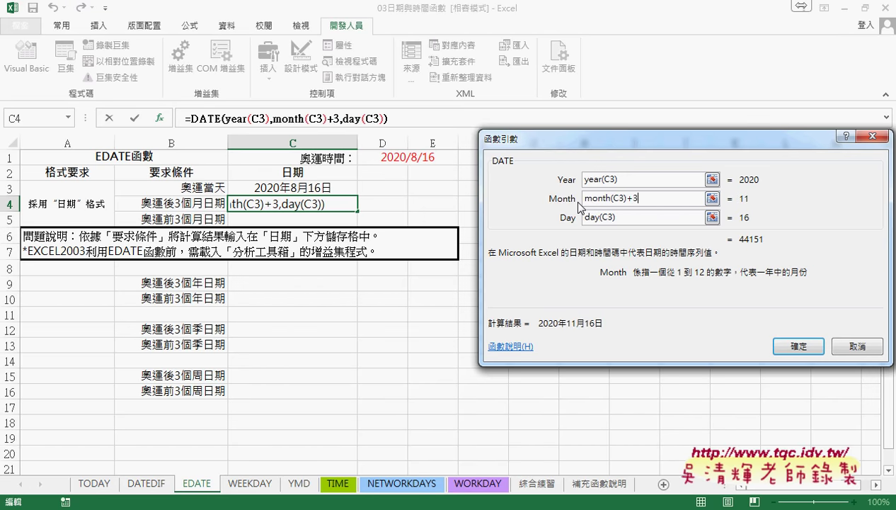
pyautogui.click(617, 183)
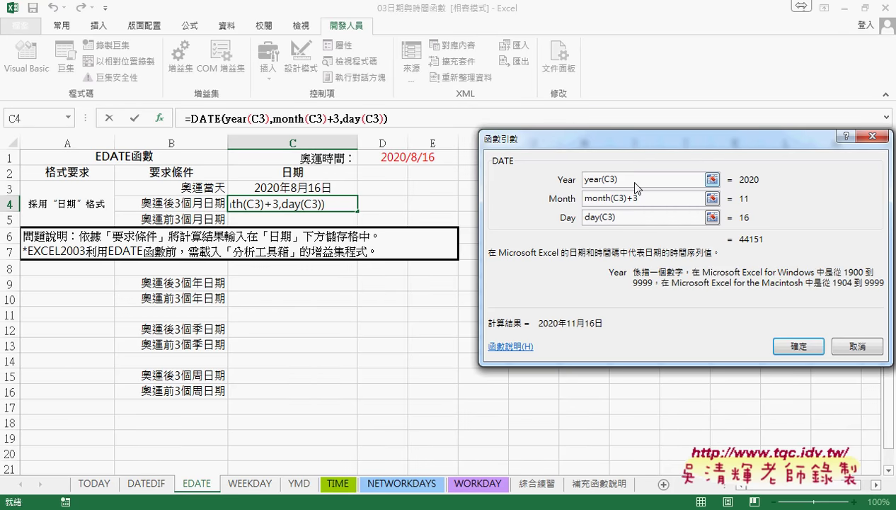
pyautogui.click(630, 218)
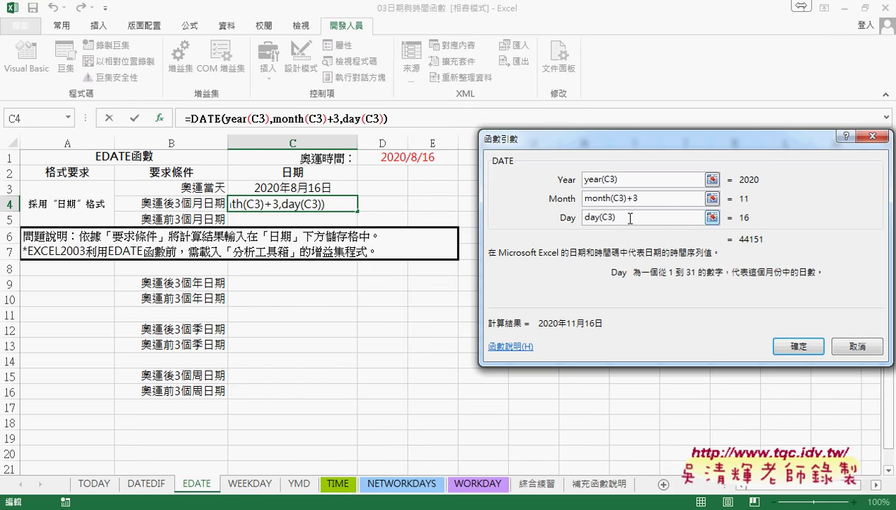
pyautogui.click(798, 346)
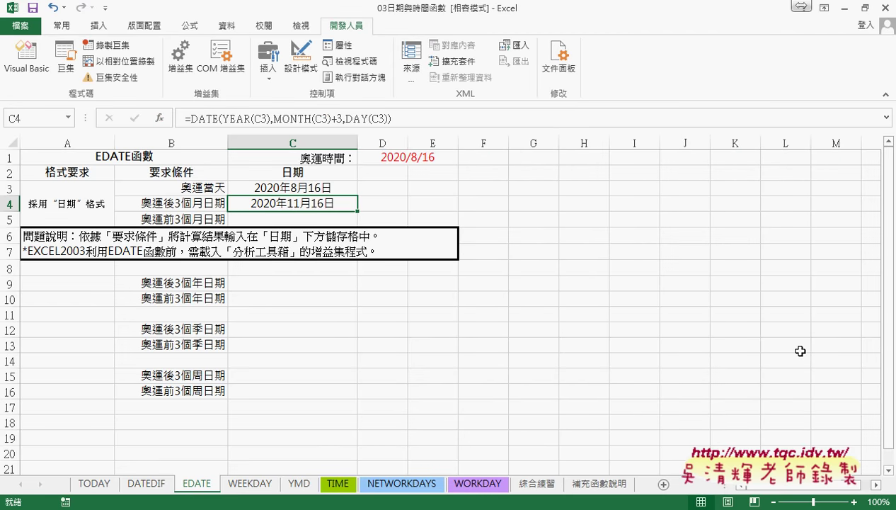
# Copy C4's full DATE formula text from the formula bar without changing C4
pyautogui.click(301, 218)
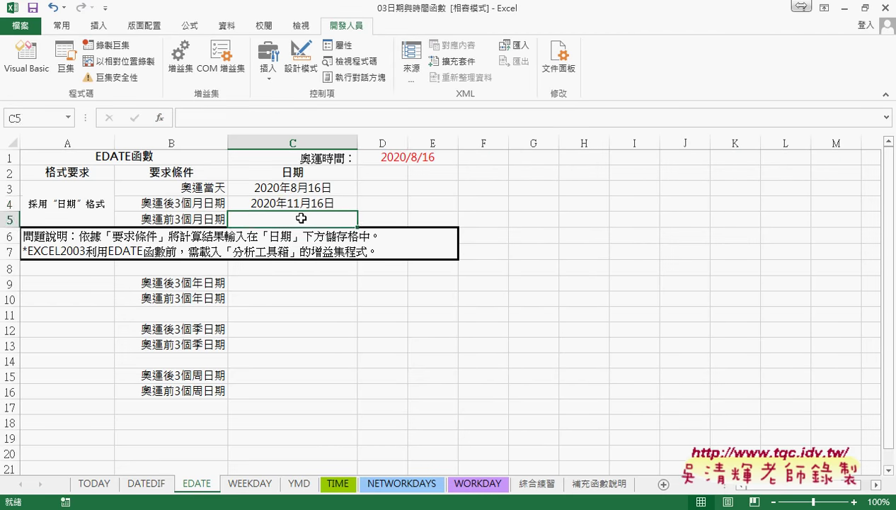
pyautogui.click(303, 205)
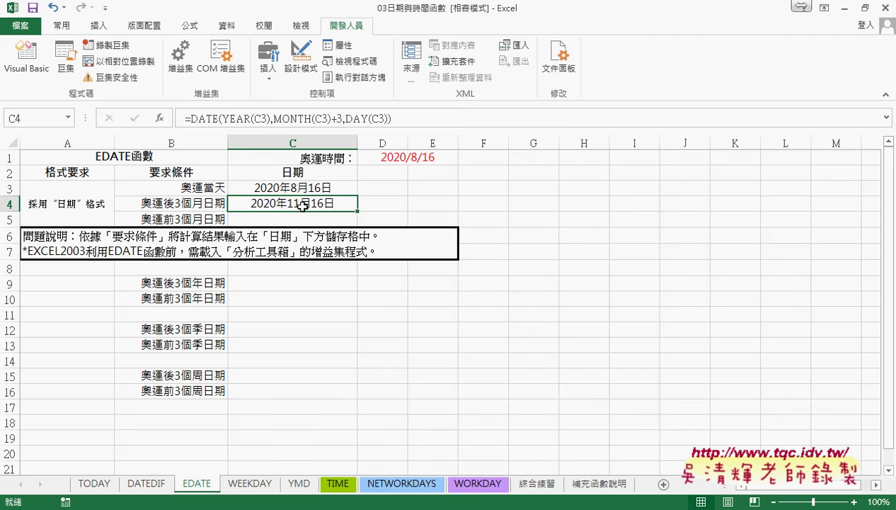
pyautogui.moveTo(396, 117); pyautogui.dragTo(163, 117)
pyautogui.rightClick(248, 113)
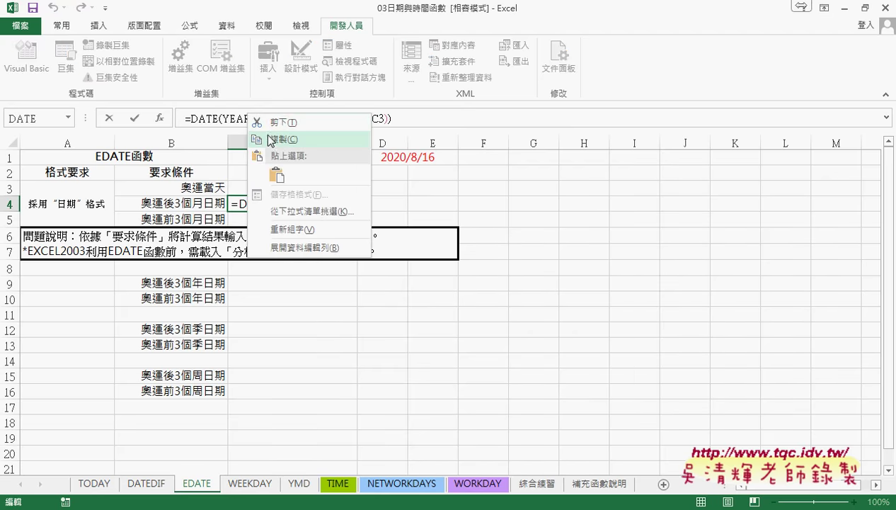
pyautogui.click(276, 82)
pyautogui.press('Escape')
# Paste the formula into C5 and change its month offset from +3 to -3
pyautogui.click(303, 222)
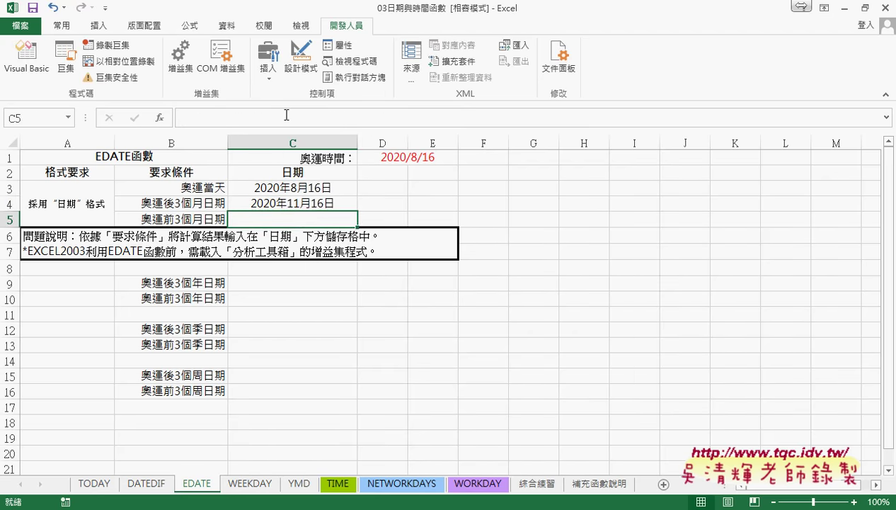
pyautogui.click(283, 117)
pyautogui.rightClick(283, 117)
pyautogui.click(313, 174)
pyautogui.click(337, 118)
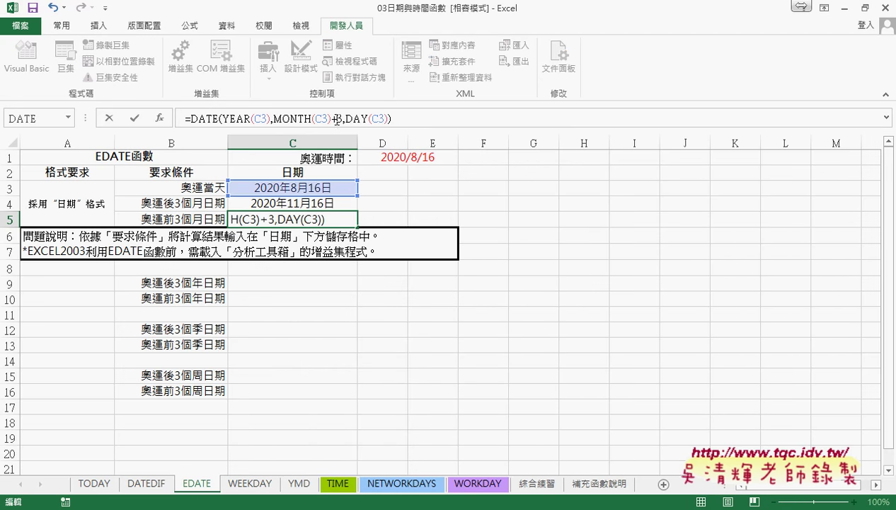
pyautogui.click(333, 118)
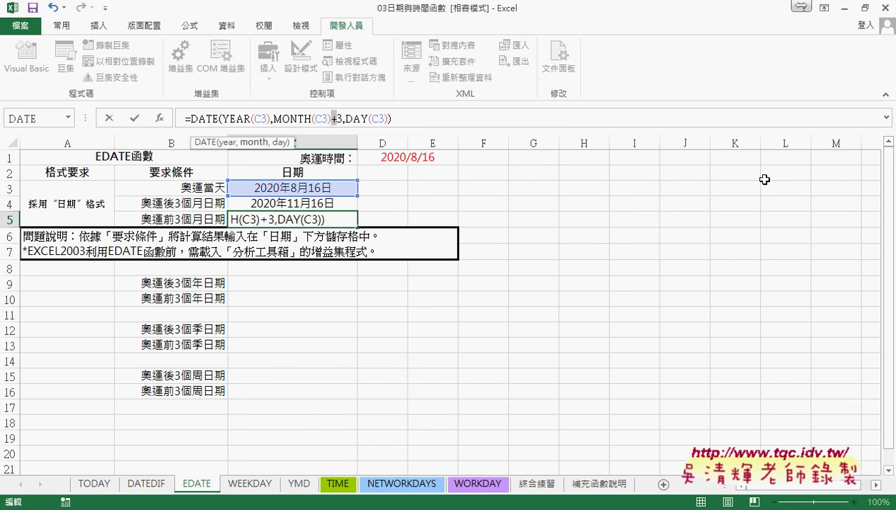
pyautogui.write('-')
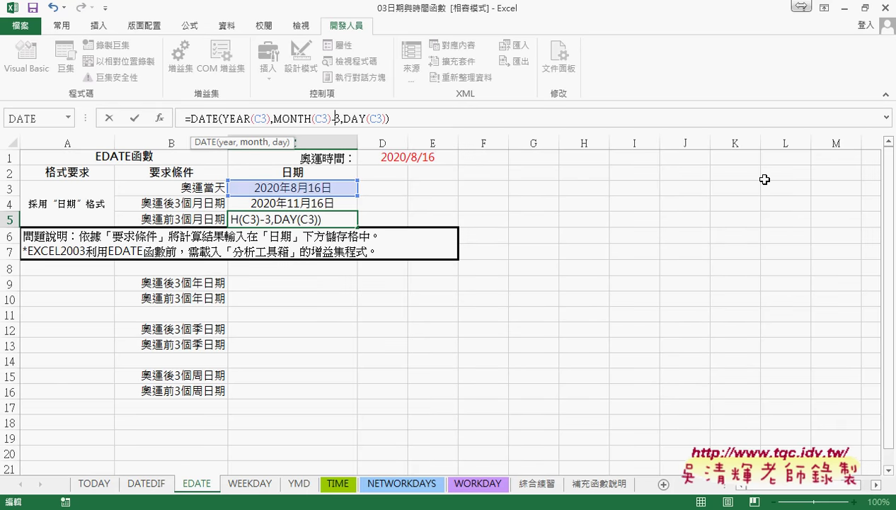
# Confirm C5's formula, then change C4's Month argument to MONTH(C3)+6, giving 2021年2月16日
pyautogui.click(134, 119)
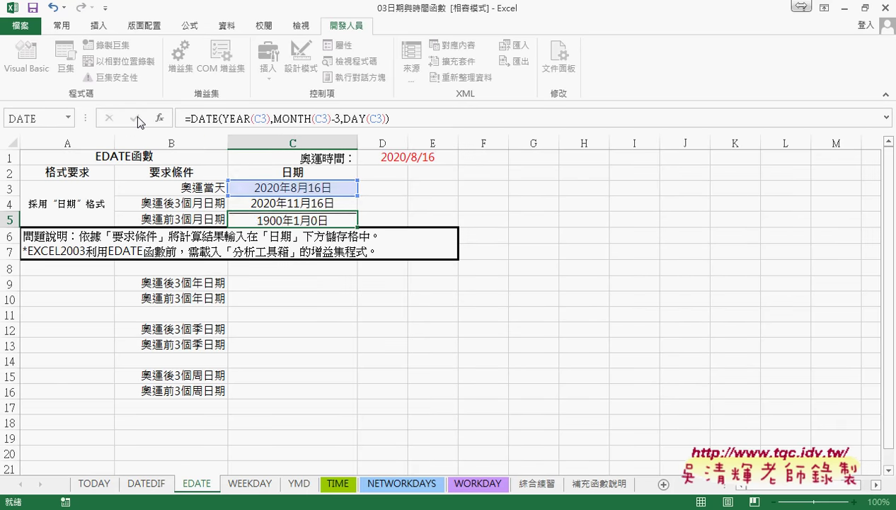
pyautogui.click(305, 203)
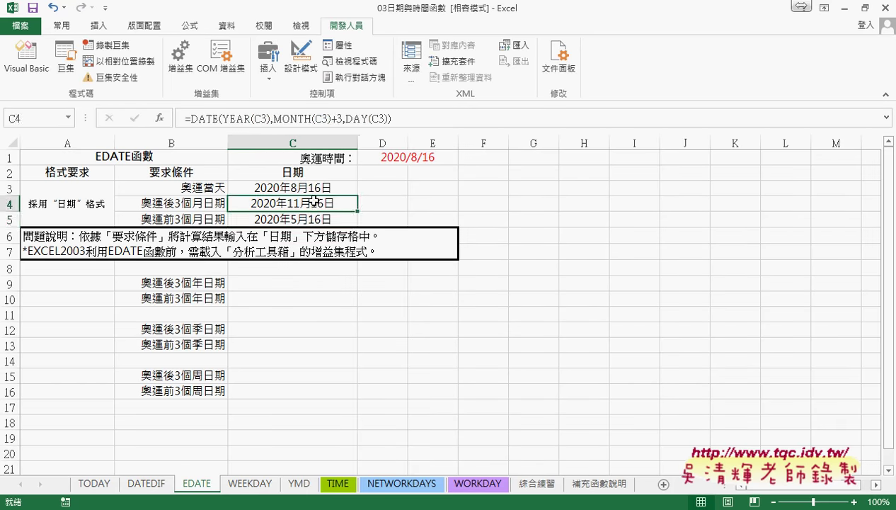
pyautogui.click(223, 118)
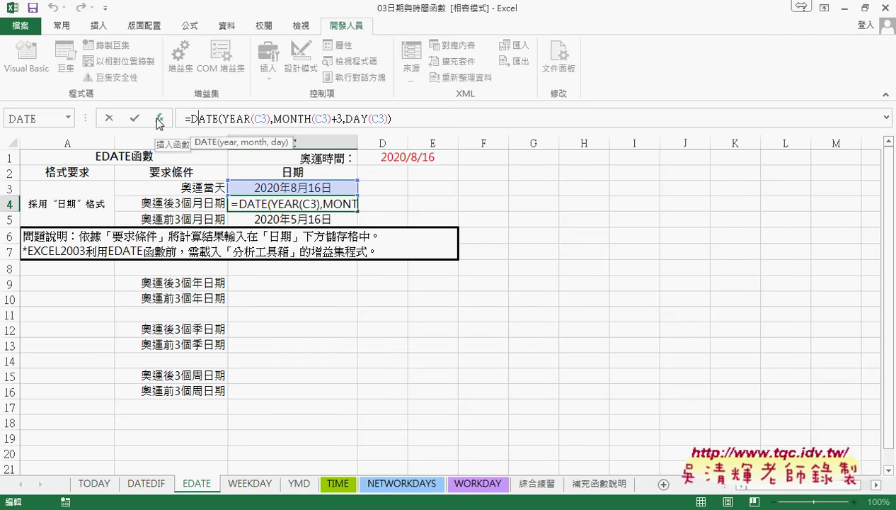
pyautogui.click(160, 118)
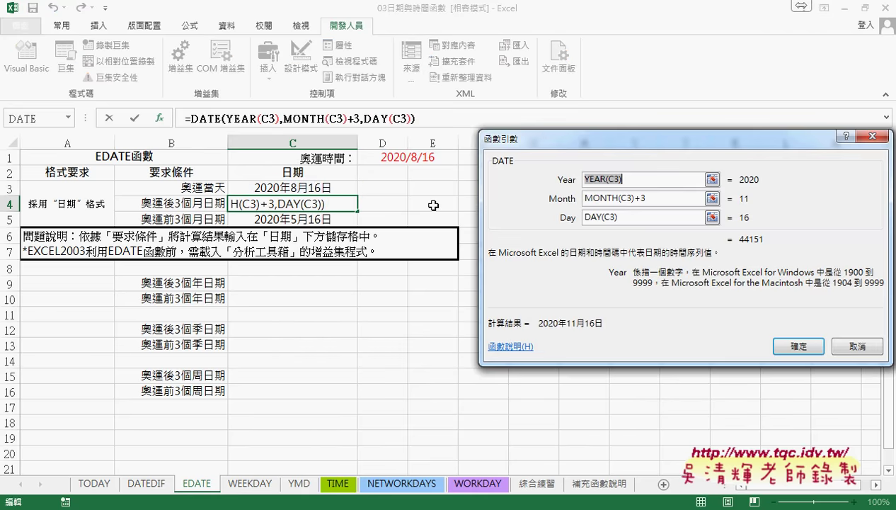
pyautogui.click(644, 199)
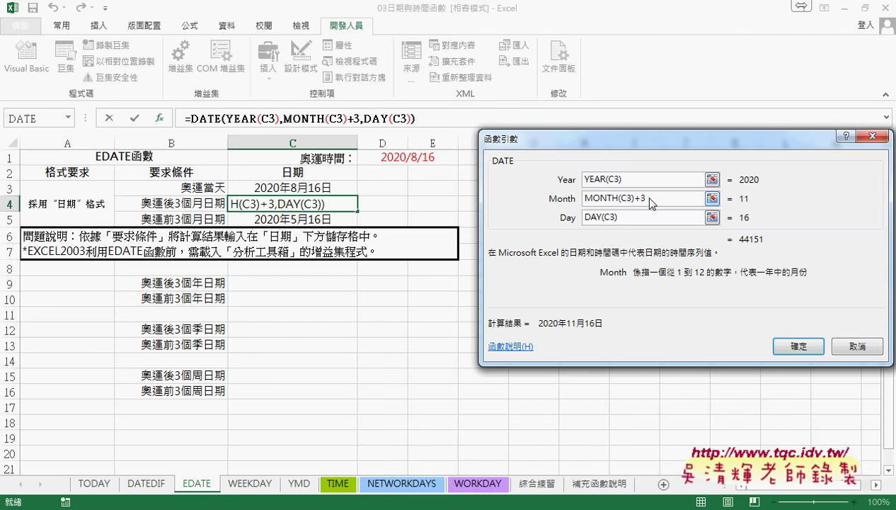
pyautogui.write('6')
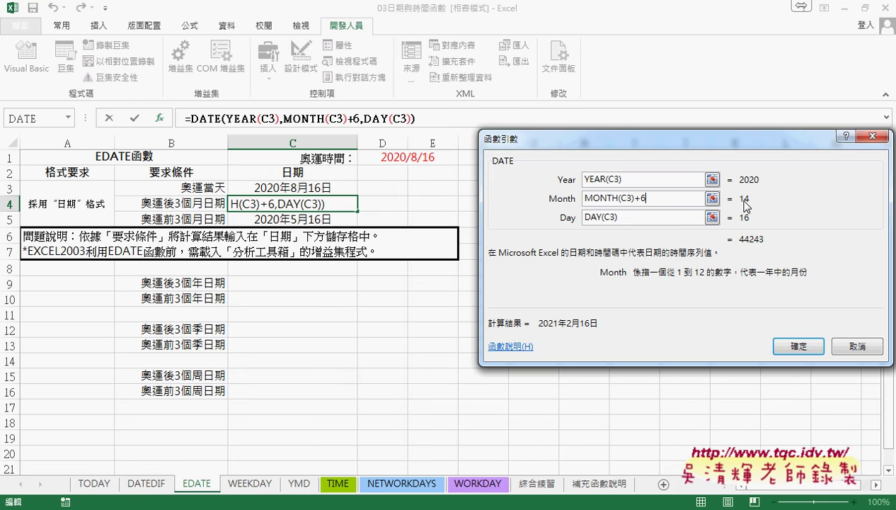
pyautogui.click(790, 347)
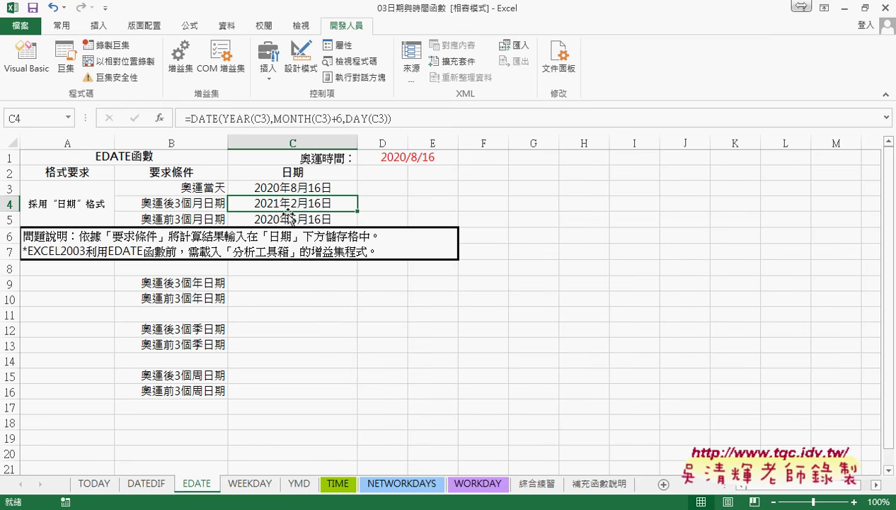
# Widen column D slightly and highlight the EXCEL2003 分析工具箱 add-in note in row 7
pyautogui.moveTo(407, 143); pyautogui.dragTo(422, 143)
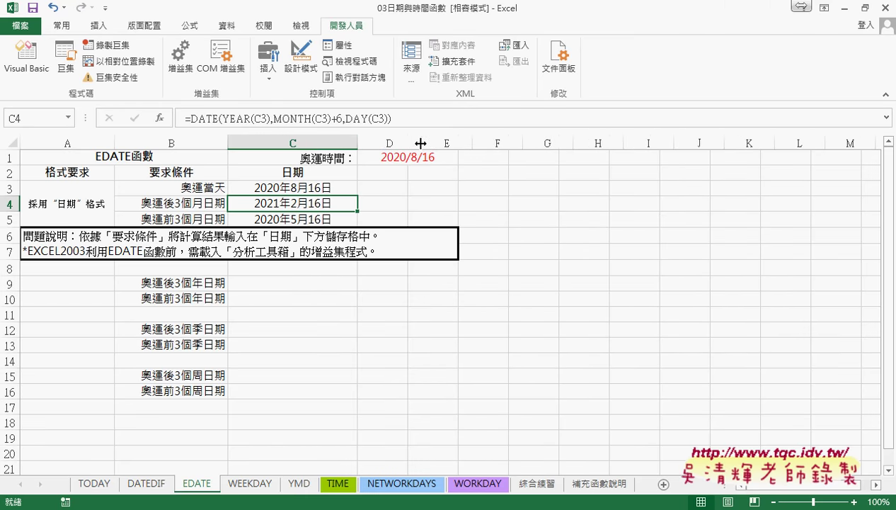
pyautogui.click(401, 207)
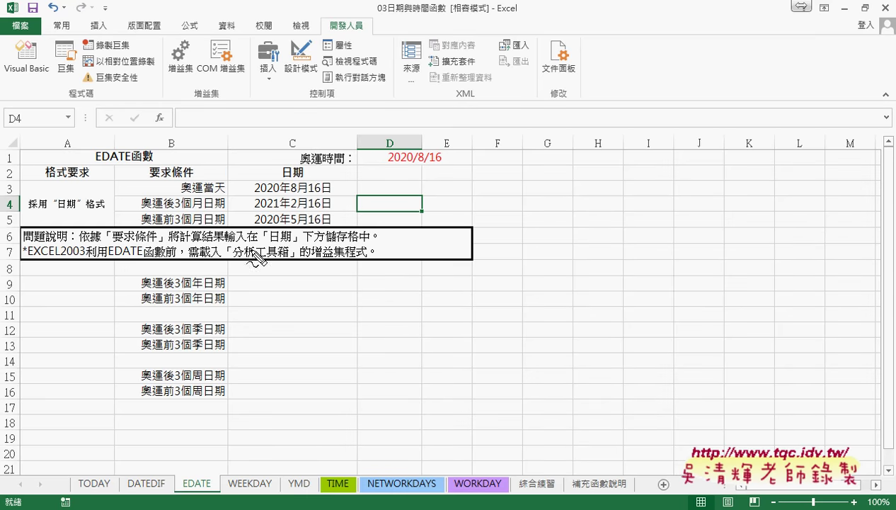
pyautogui.moveTo(85, 258); pyautogui.dragTo(23, 257)
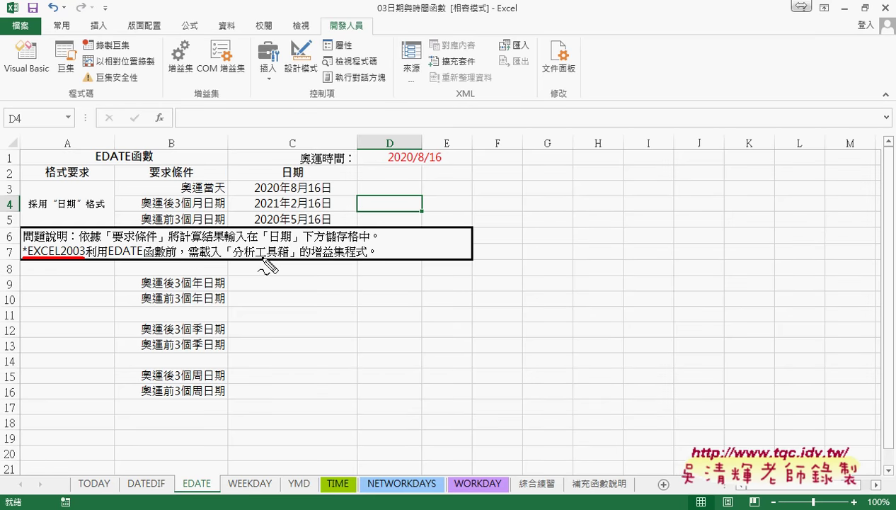
pyautogui.moveTo(286, 259); pyautogui.dragTo(230, 260)
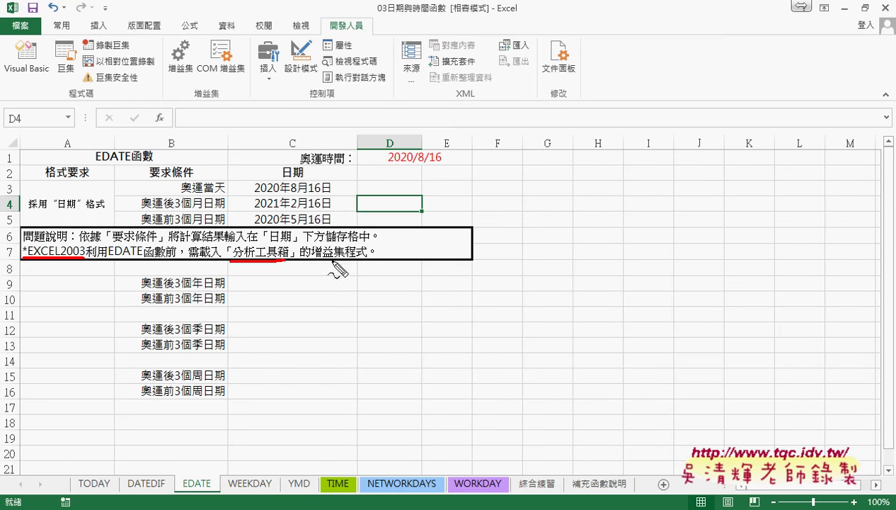
pyautogui.moveTo(344, 259); pyautogui.dragTo(316, 259)
pyautogui.press('Escape')
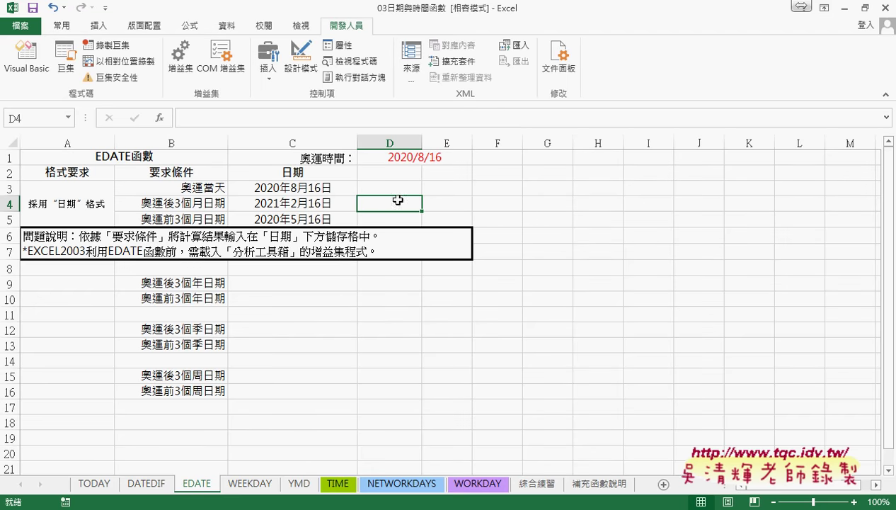
# Insert =EDATE(C3,3) into D4 from the Date & Time function list
pyautogui.click(162, 119)
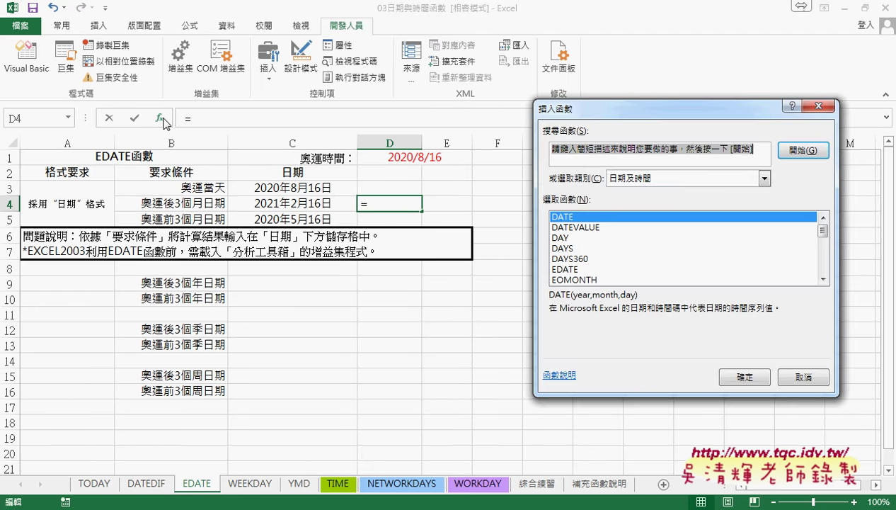
pyautogui.click(627, 183)
pyautogui.click(617, 223)
pyautogui.click(562, 270)
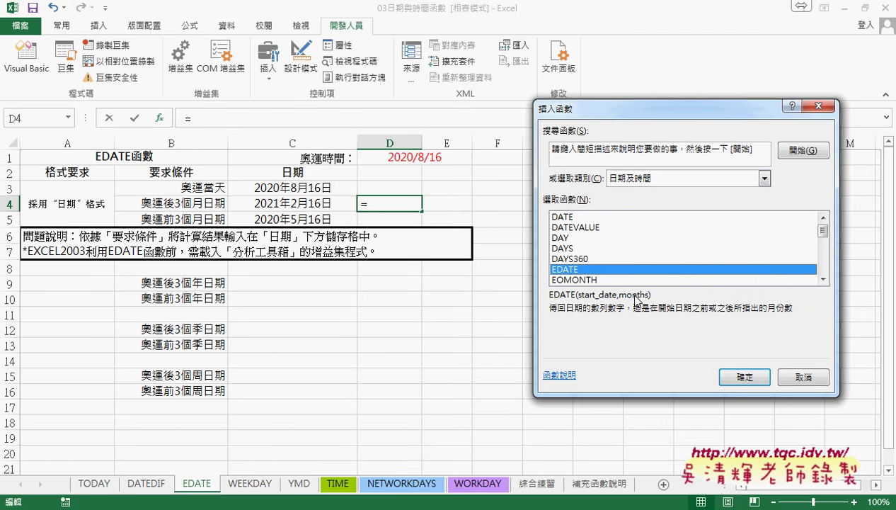
pyautogui.click(738, 376)
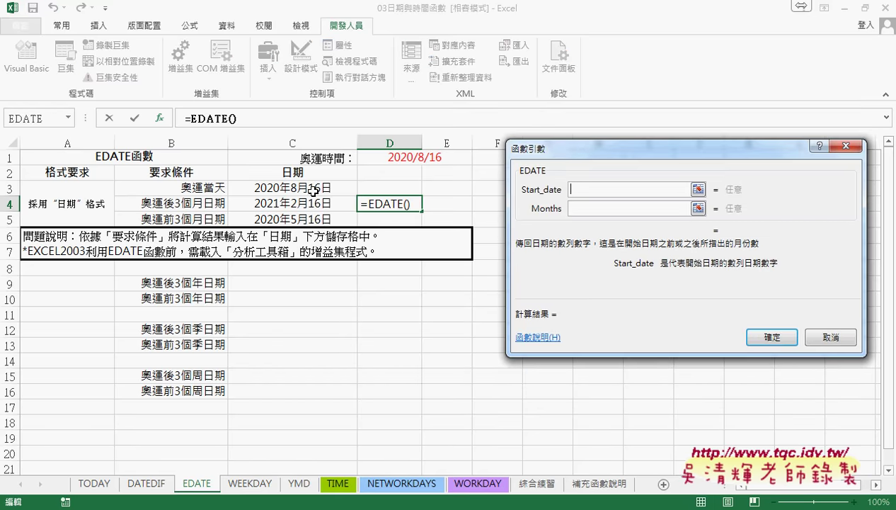
pyautogui.click(310, 188)
pyautogui.click(646, 210)
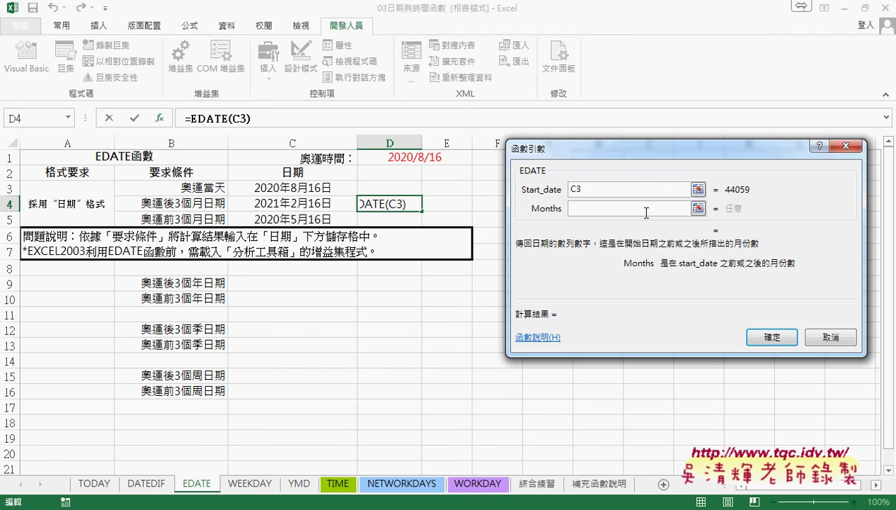
pyautogui.write('3')
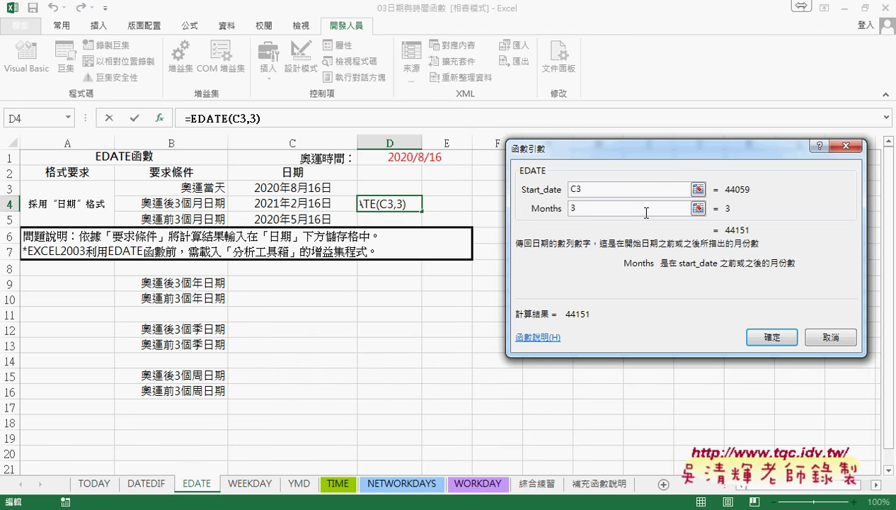
pyautogui.click(771, 337)
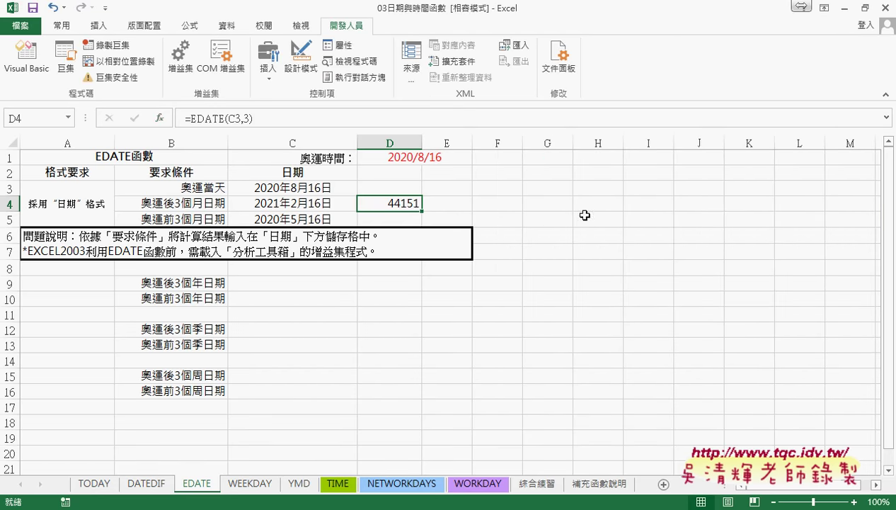
# Widen column D further and format D4 as a date, showing 2020/11/16
pyautogui.moveTo(422, 143); pyautogui.dragTo(502, 143)
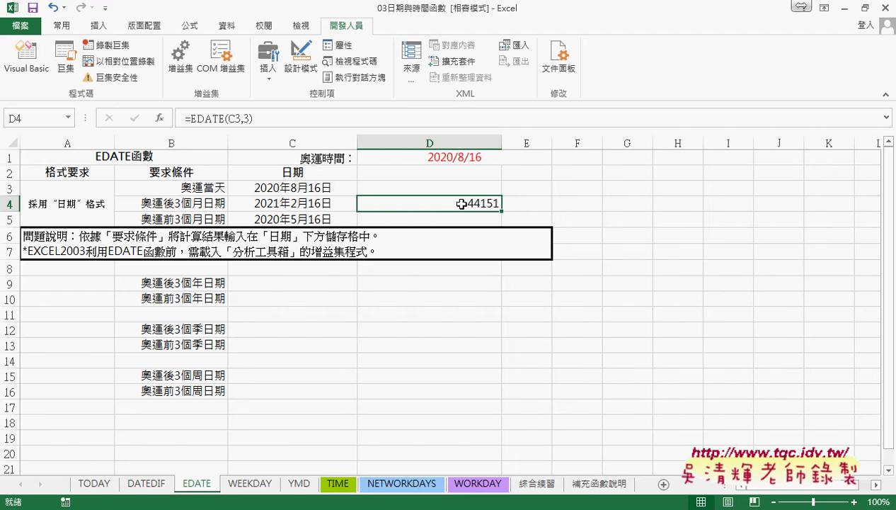
pyautogui.rightClick(461, 203)
pyautogui.click(510, 421)
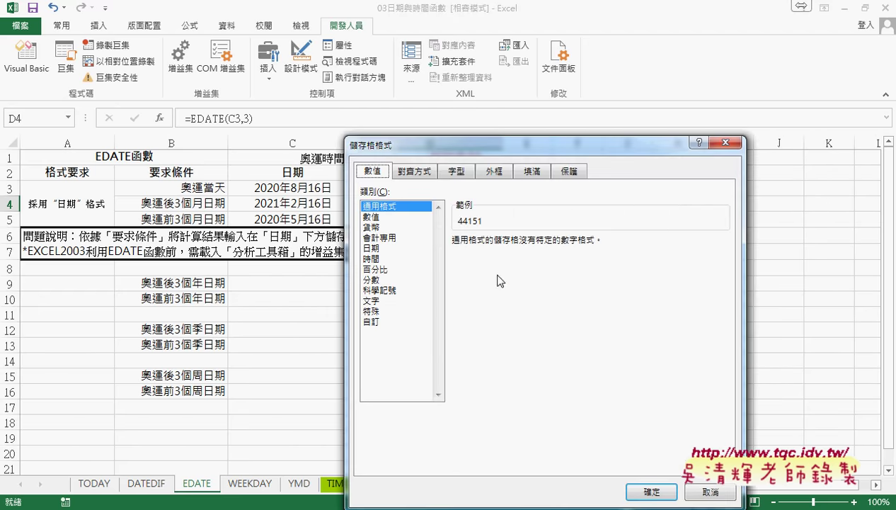
pyautogui.click(378, 237)
pyautogui.click(378, 248)
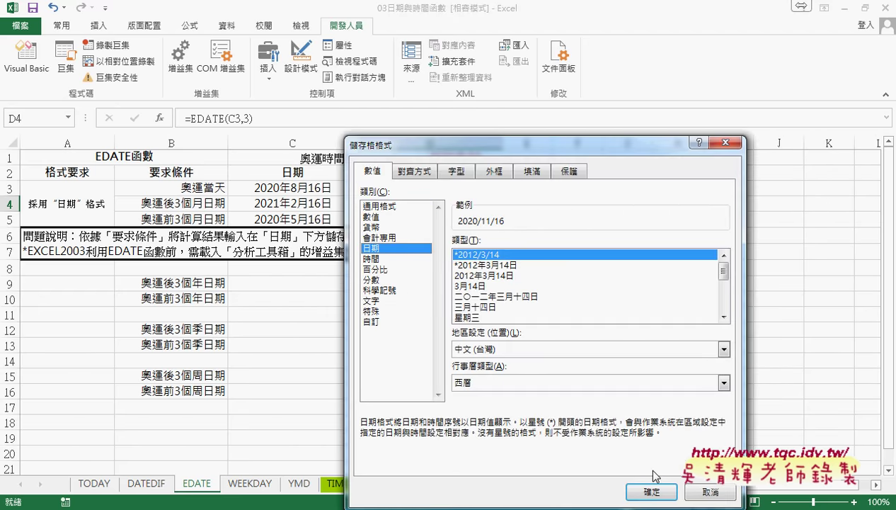
pyautogui.click(651, 490)
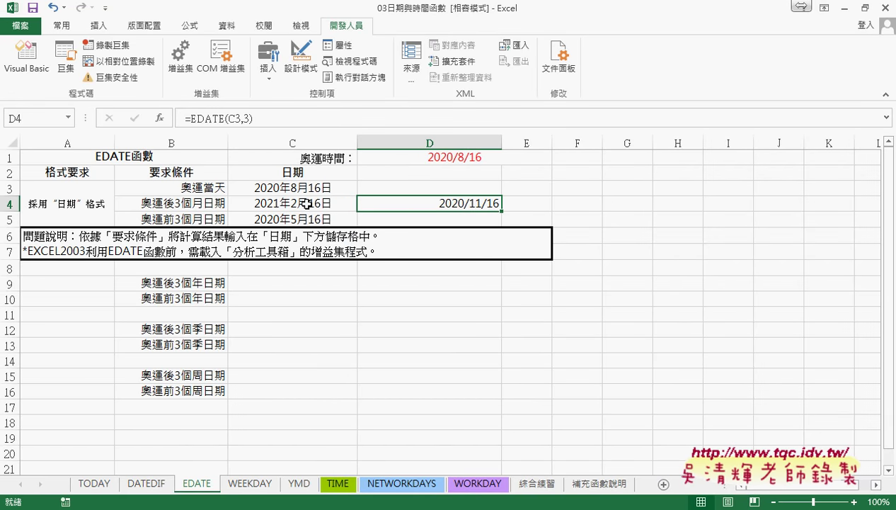
pyautogui.click(306, 204)
# Restore C4's formula to MONTH(C3)+3 and compare it with D4's EDATE formula
pyautogui.click(340, 118)
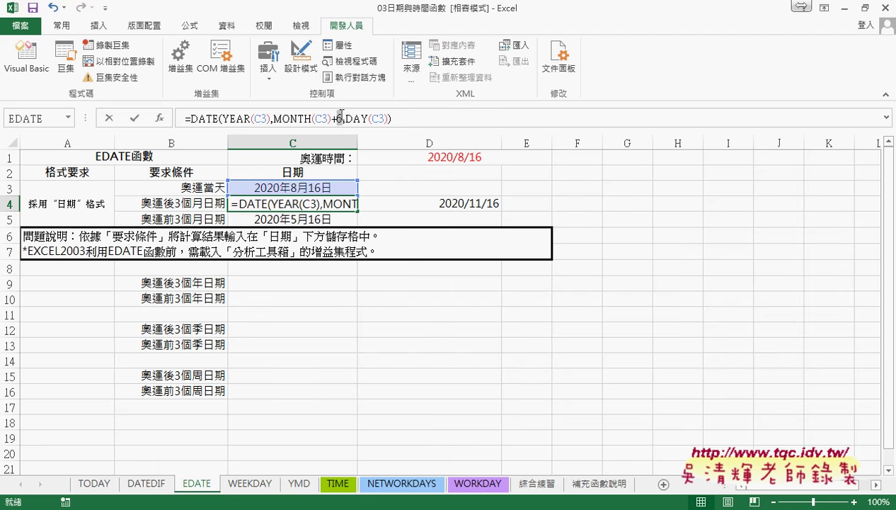
pyautogui.press('Return')
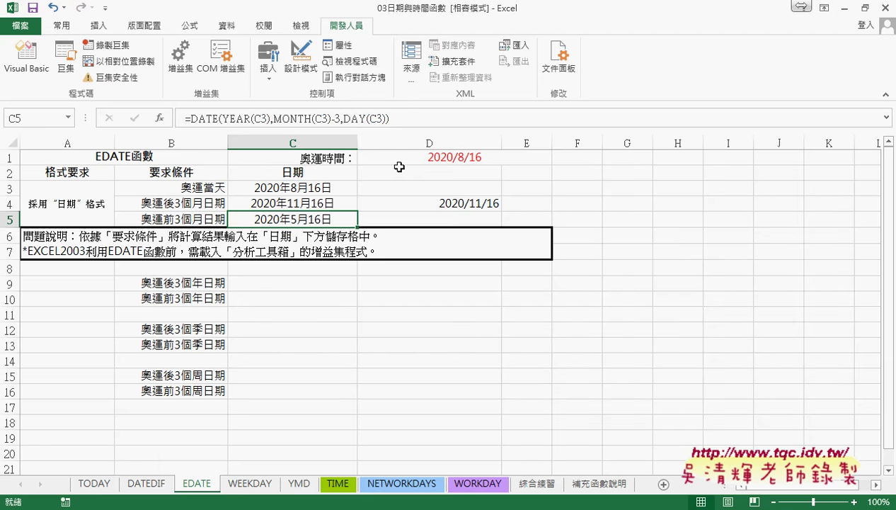
pyautogui.click(487, 205)
pyautogui.click(310, 202)
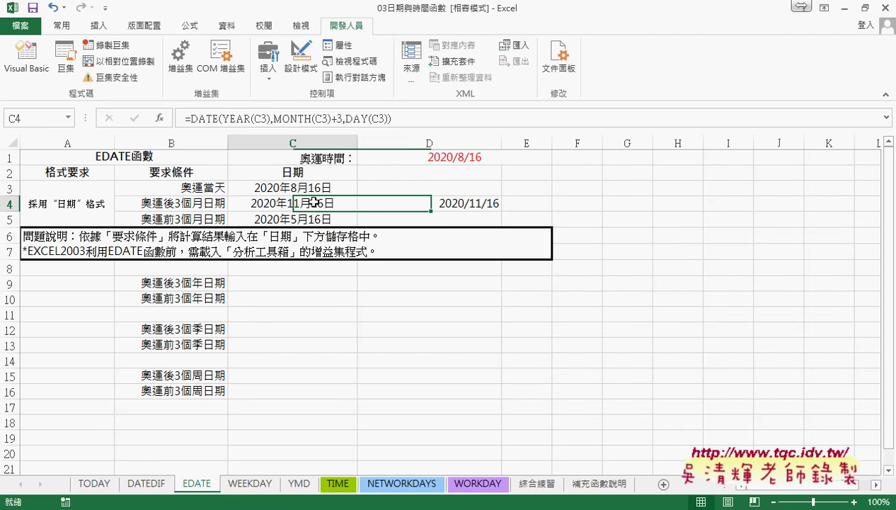
pyautogui.click(403, 206)
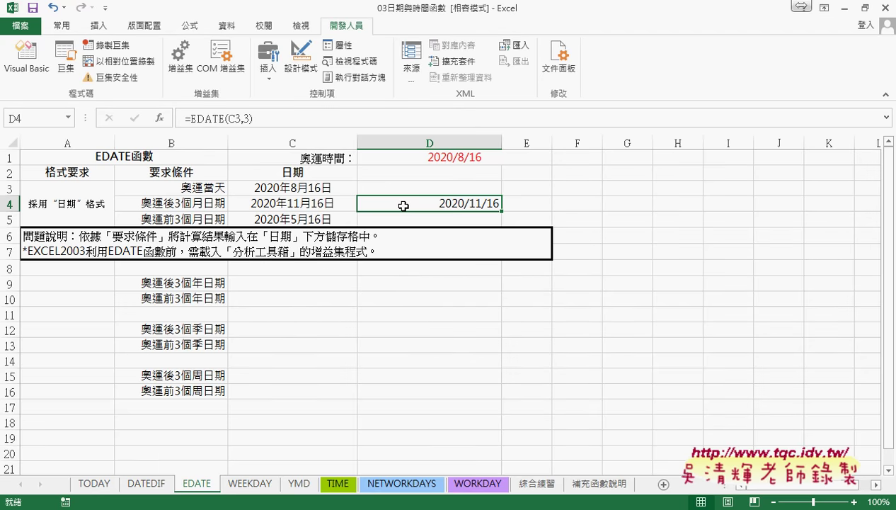
# Review D4's EDATE arguments, leaving Start_date C3 and Months 3 unchanged
pyautogui.click(210, 120)
pyautogui.click(161, 118)
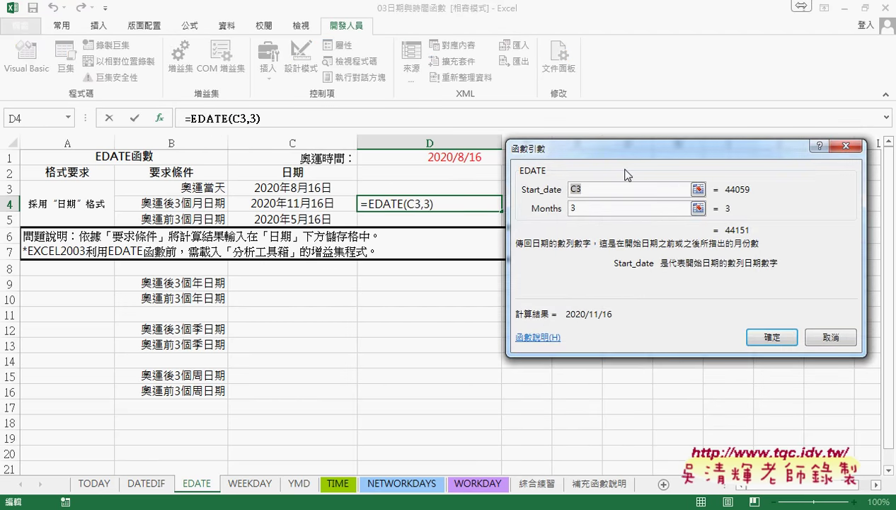
pyautogui.moveTo(626, 151); pyautogui.dragTo(652, 144)
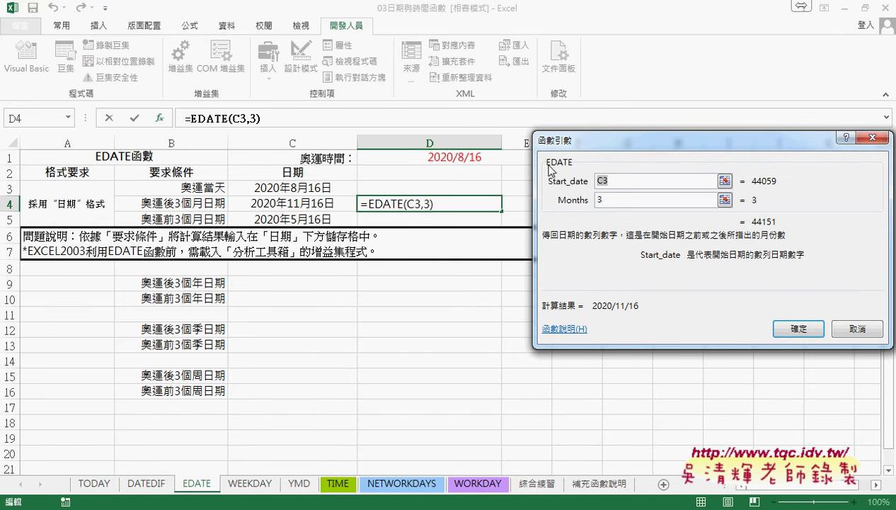
pyautogui.click(605, 199)
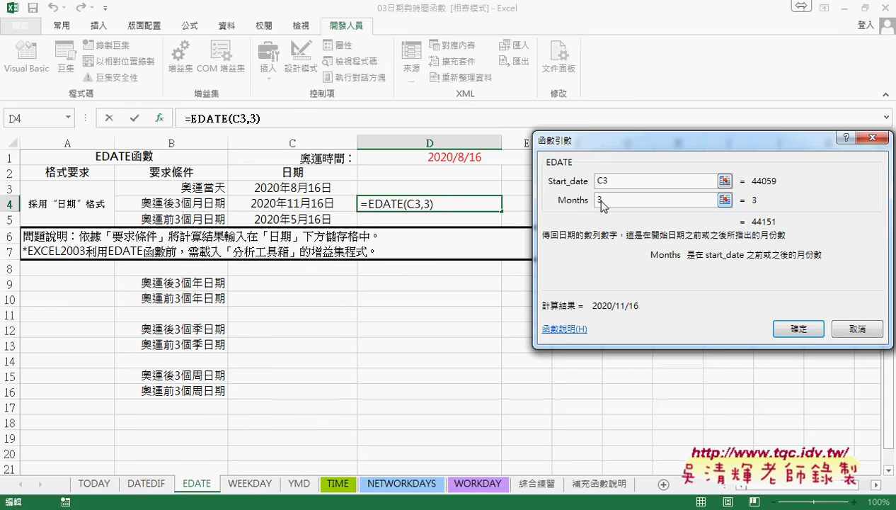
pyautogui.click(799, 328)
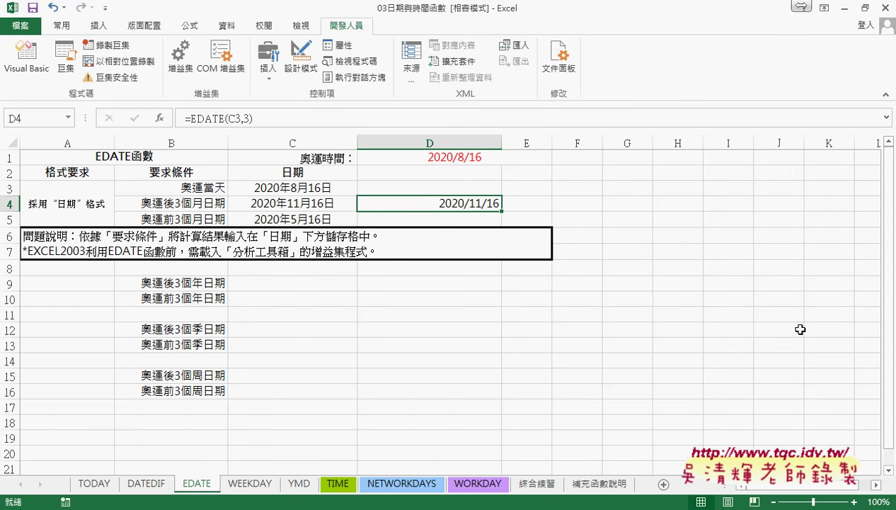
pyautogui.click(477, 216)
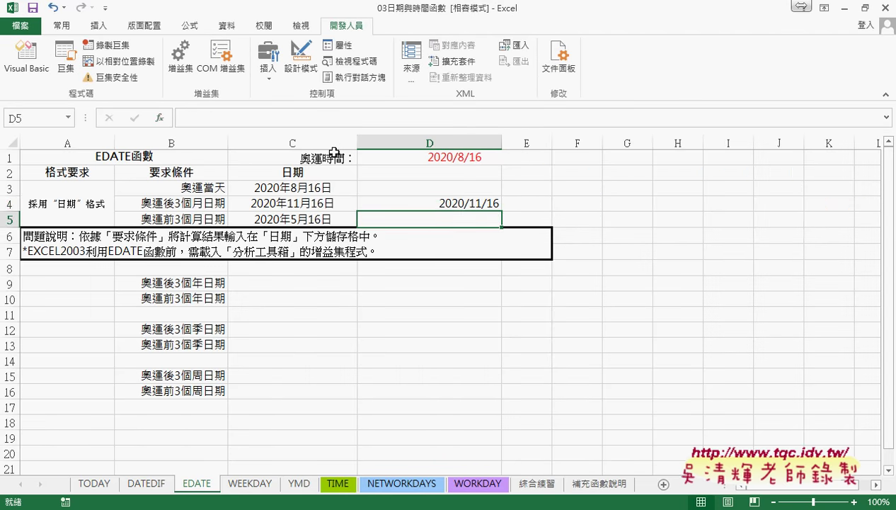
# Enter =EDATE(C3,-3) in D5 with Start_date C3 and Months -3
pyautogui.click(160, 118)
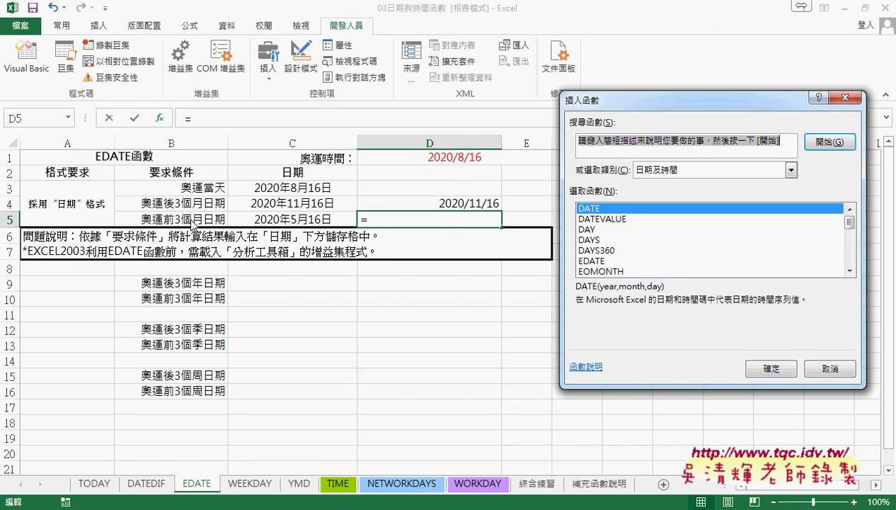
pyautogui.click(591, 262)
pyautogui.click(768, 367)
pyautogui.click(313, 189)
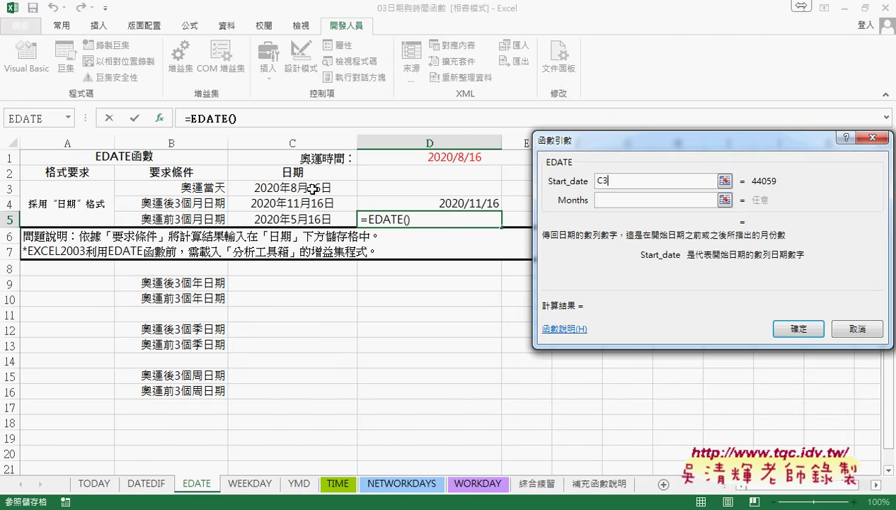
pyautogui.click(619, 202)
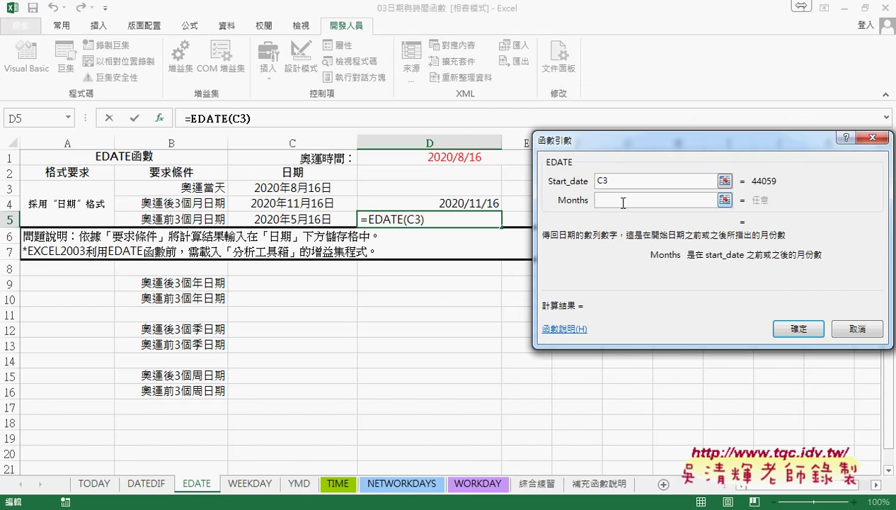
pyautogui.write('-3')
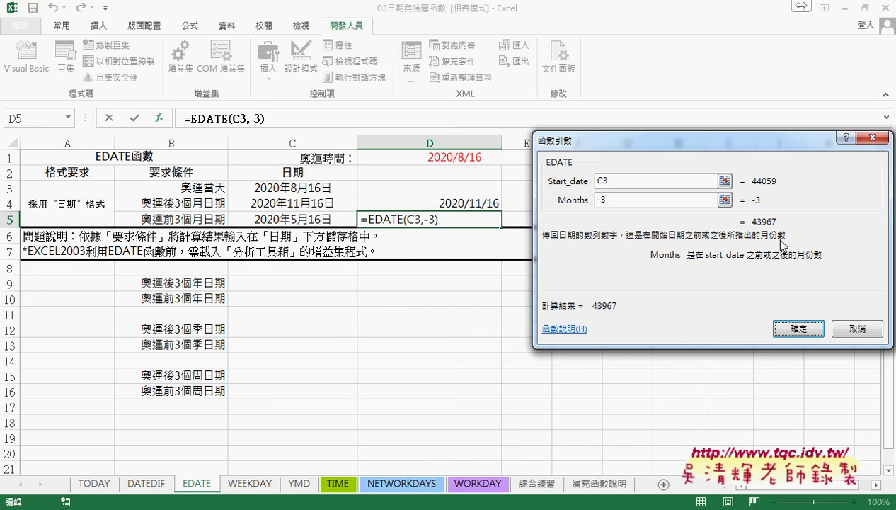
pyautogui.click(804, 330)
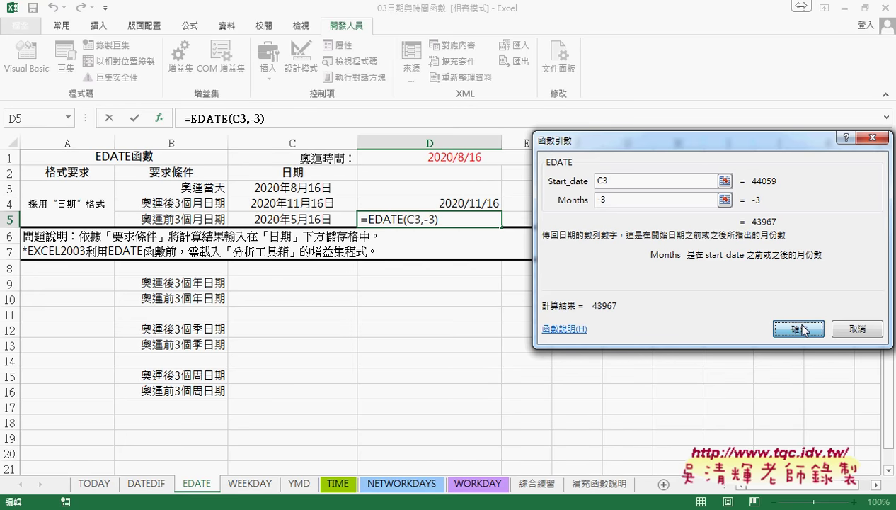
# Format D5 with the Date number category so it shows 2020/5/16
pyautogui.rightClick(483, 218)
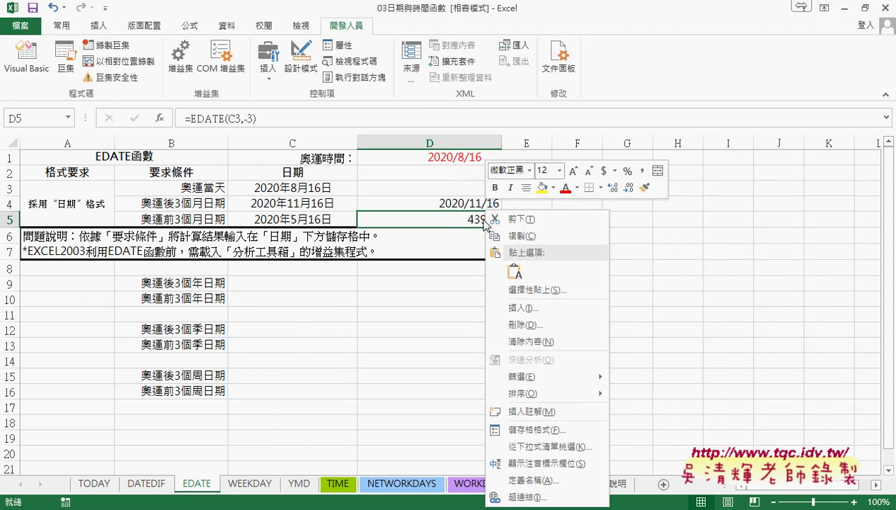
pyautogui.click(530, 429)
pyautogui.click(363, 248)
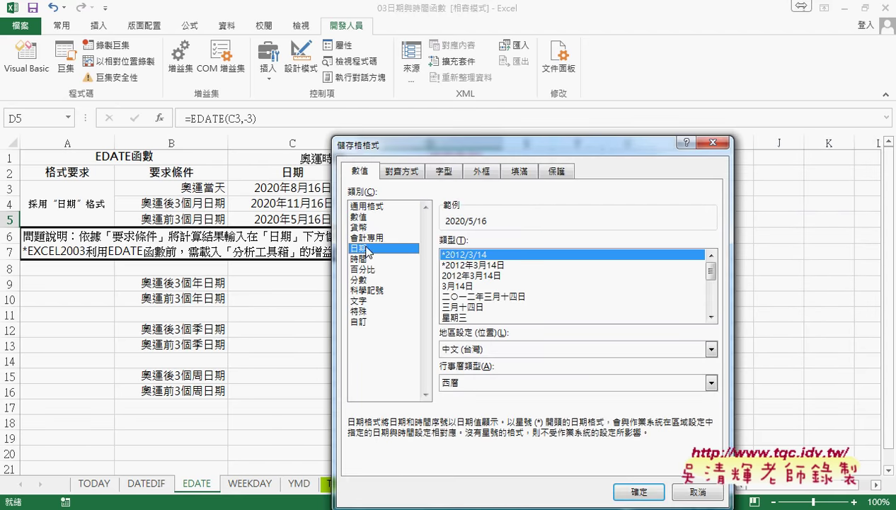
pyautogui.click(641, 491)
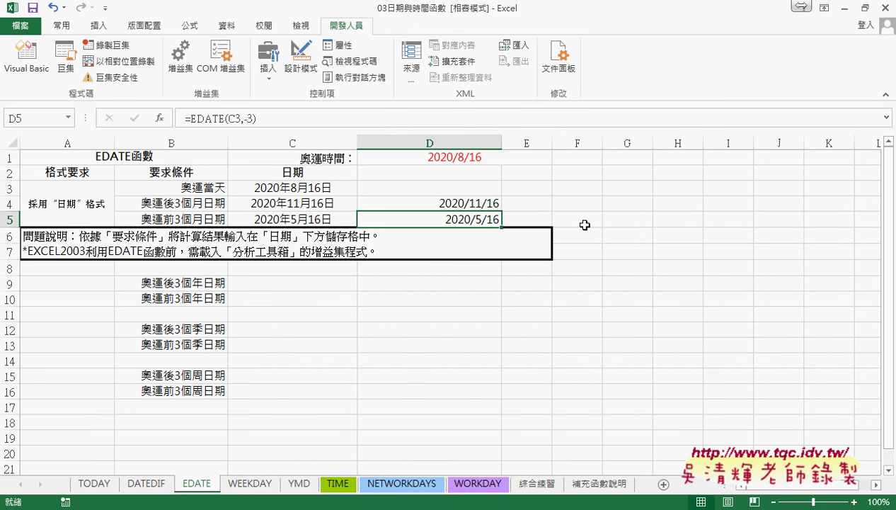
# Compare C5's DATE and D5's EDATE formulas and mark the 年, 季 and 周 row labels
pyautogui.click(295, 219)
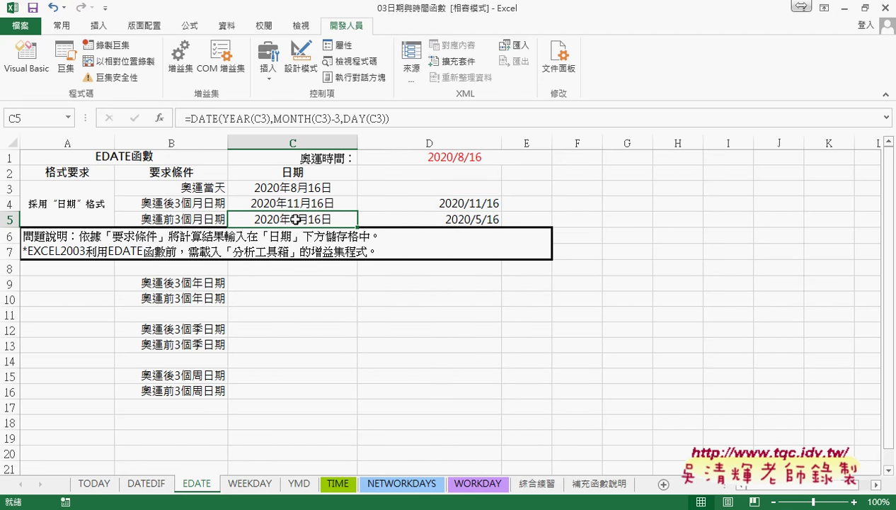
pyautogui.click(472, 217)
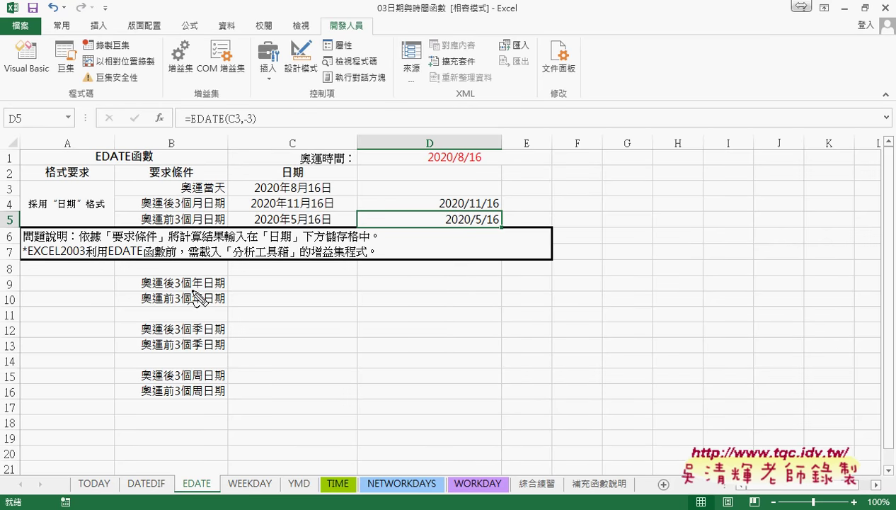
pyautogui.moveTo(192, 289)
pyautogui.mouseDown()
pyautogui.moveTo(202, 290)
pyautogui.moveTo(202, 305)
pyautogui.mouseUp()
pyautogui.moveTo(191, 332)
pyautogui.mouseDown()
pyautogui.moveTo(199, 330)
pyautogui.moveTo(203, 347)
pyautogui.mouseUp()
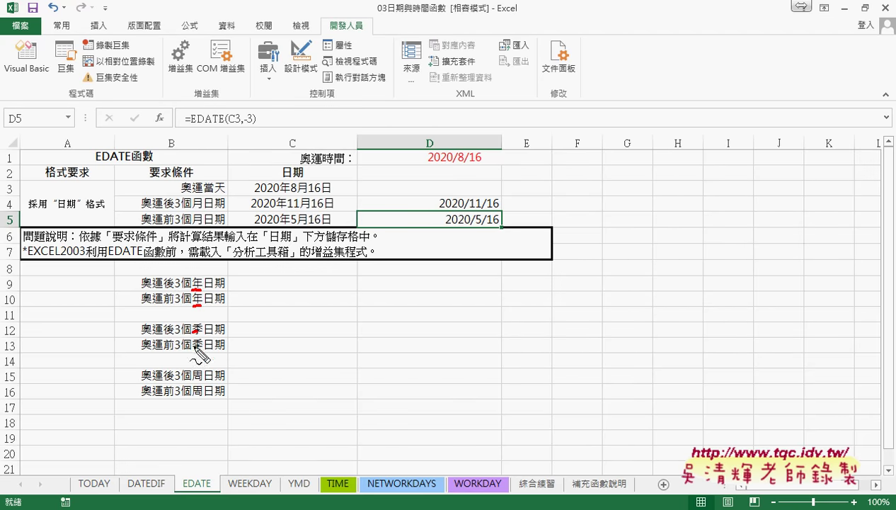
pyautogui.moveTo(195, 378)
pyautogui.mouseDown()
pyautogui.moveTo(205, 380)
pyautogui.moveTo(206, 395)
pyautogui.mouseUp()
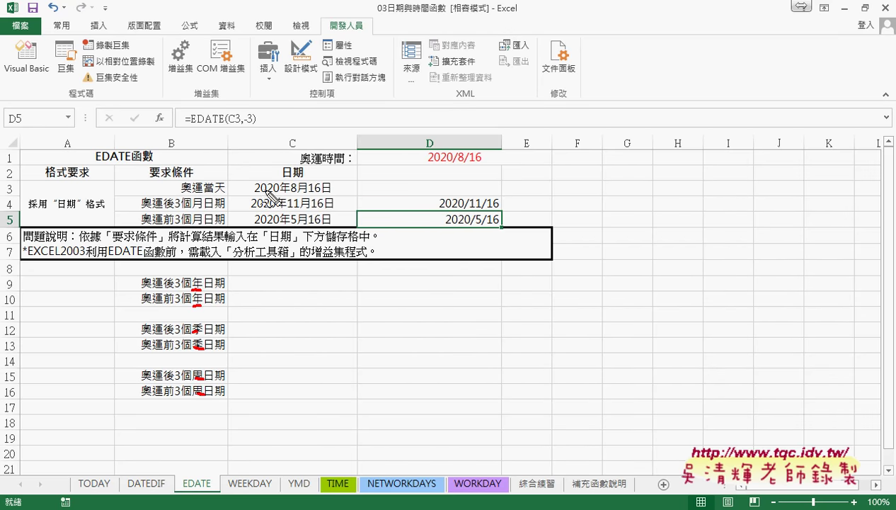
pyautogui.press('Escape')
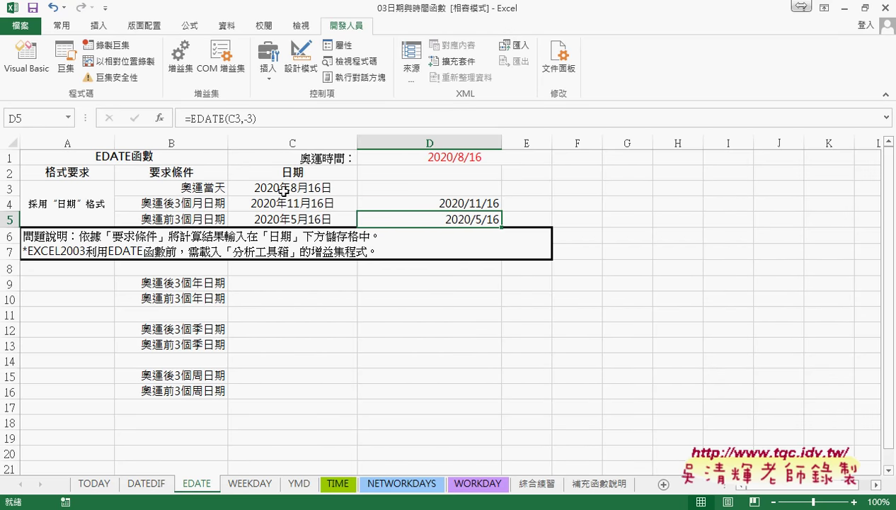
# Check C4's formula, then start a new function in C9 via Insert Function
pyautogui.click(282, 204)
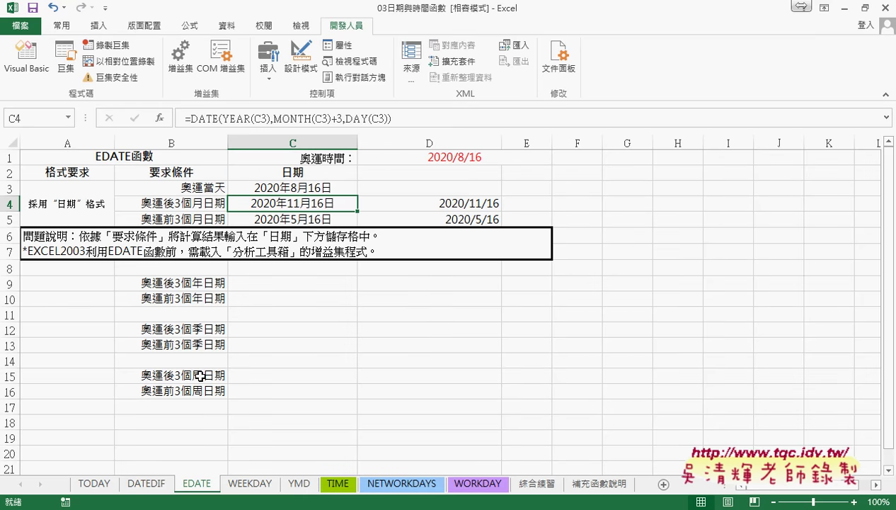
pyautogui.click(295, 284)
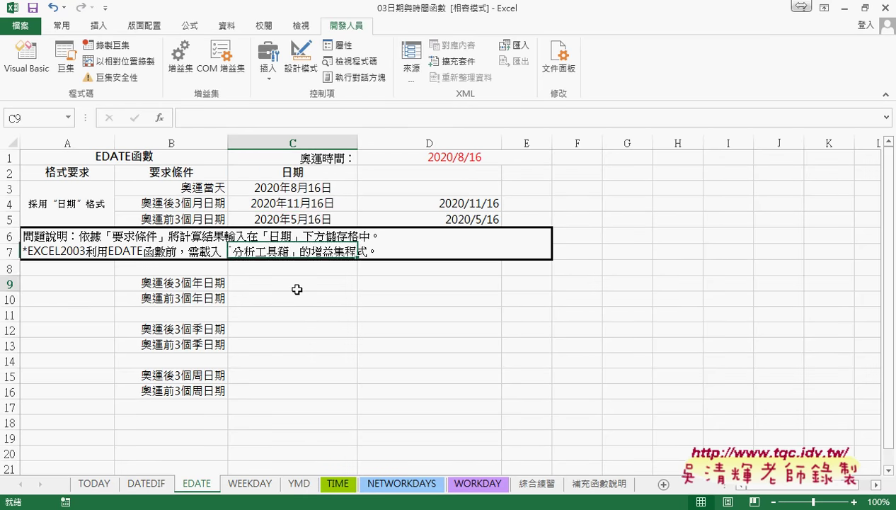
pyautogui.click(160, 117)
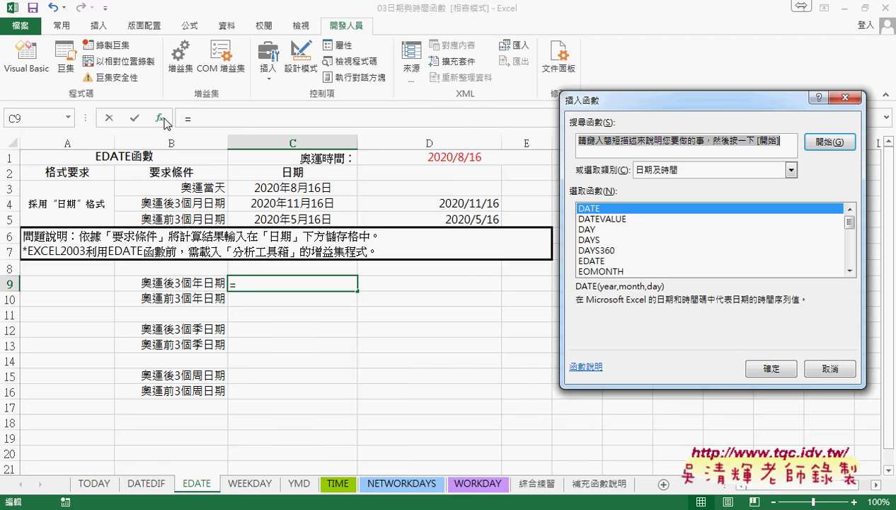
# Cancel Insert Function and find the 自訂增減年季周函數 heading in the 程式碼 notes document
pyautogui.click(828, 372)
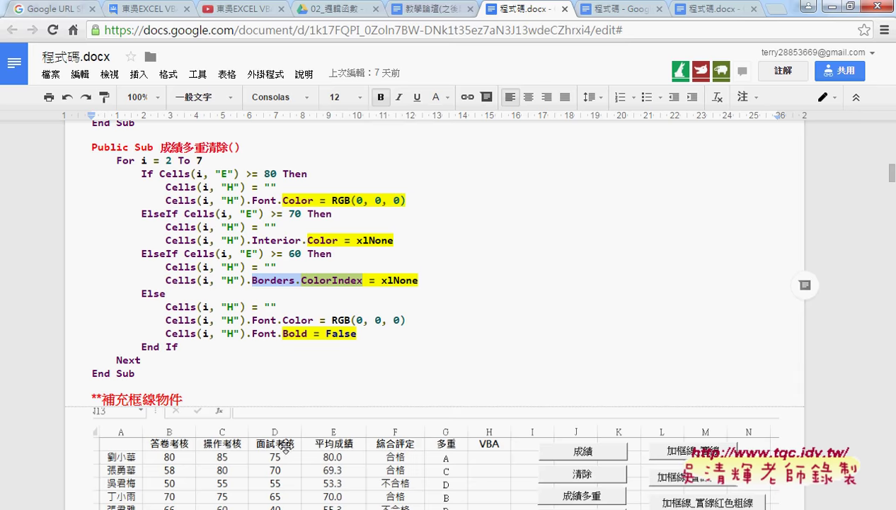
pyautogui.click(605, 9)
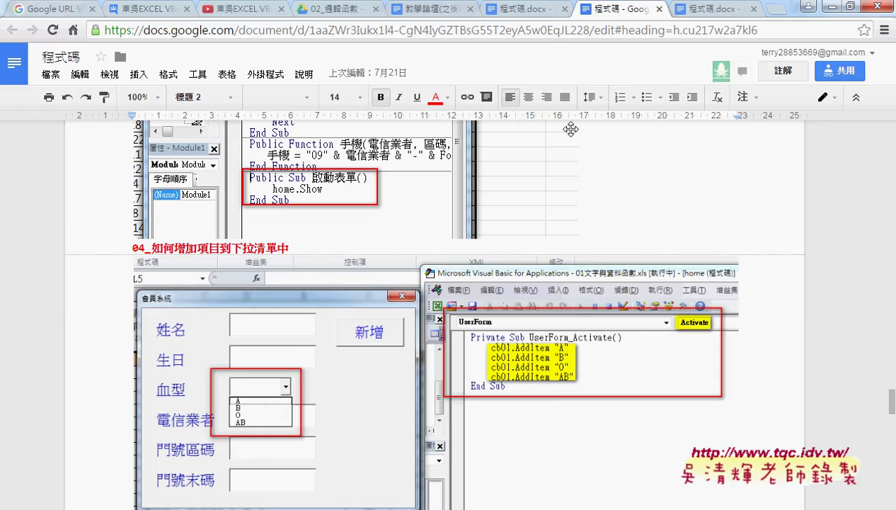
pyautogui.click(703, 18)
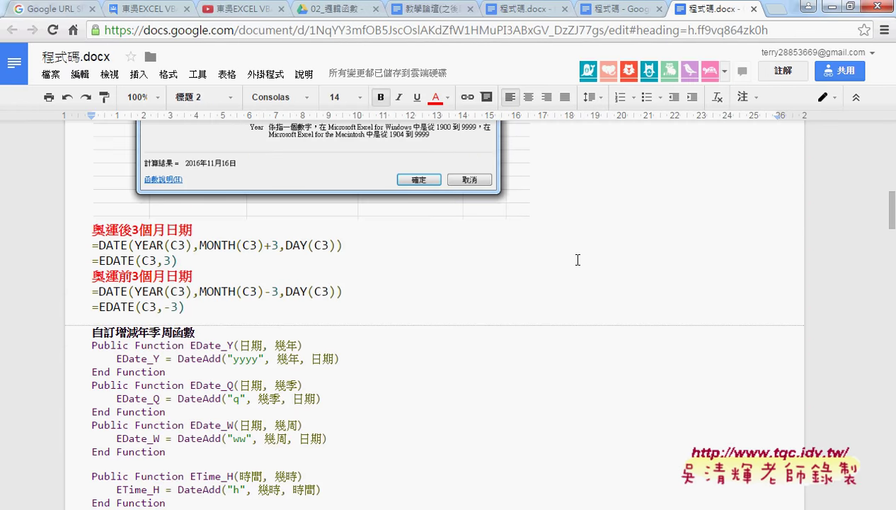
pyautogui.scroll(-2, 578, 260)
pyautogui.scroll(-1, 578, 259)
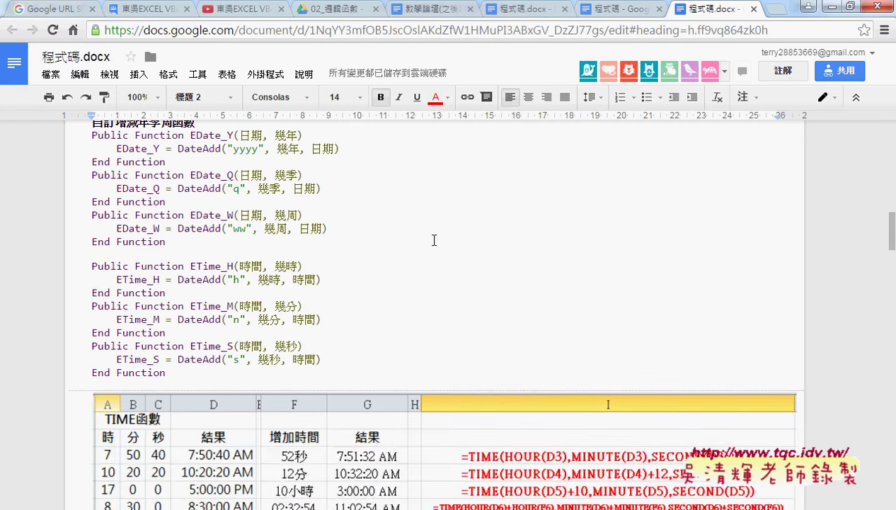
pyautogui.scroll(1, 246, 180)
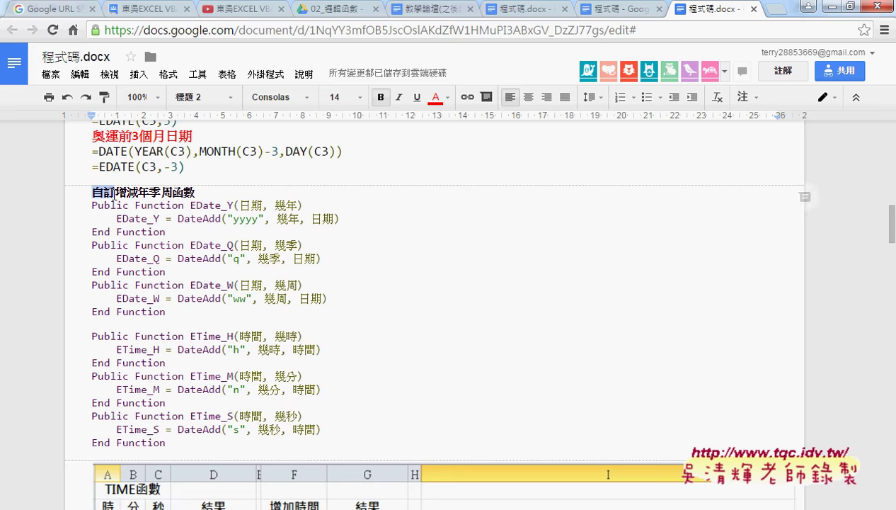
pyautogui.click(116, 191)
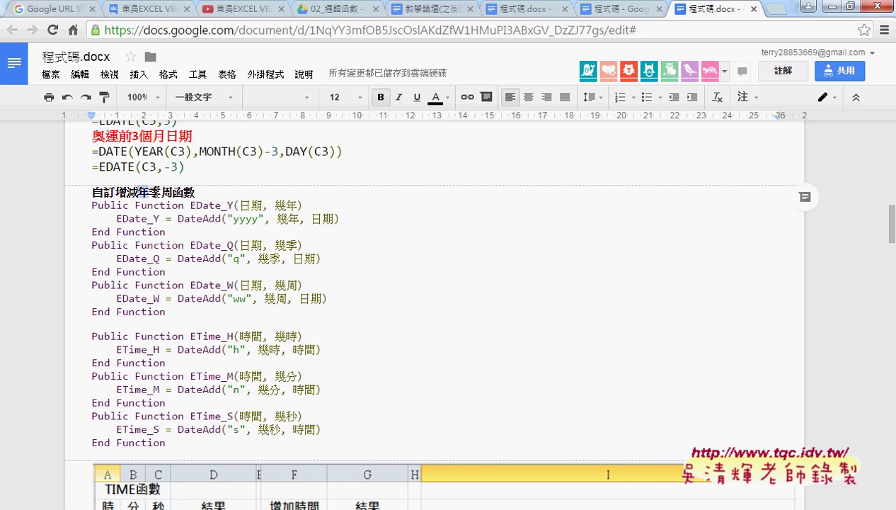
pyautogui.moveTo(195, 192)
pyautogui.mouseDown()
pyautogui.moveTo(156, 192)
pyautogui.moveTo(224, 205)
pyautogui.mouseUp()
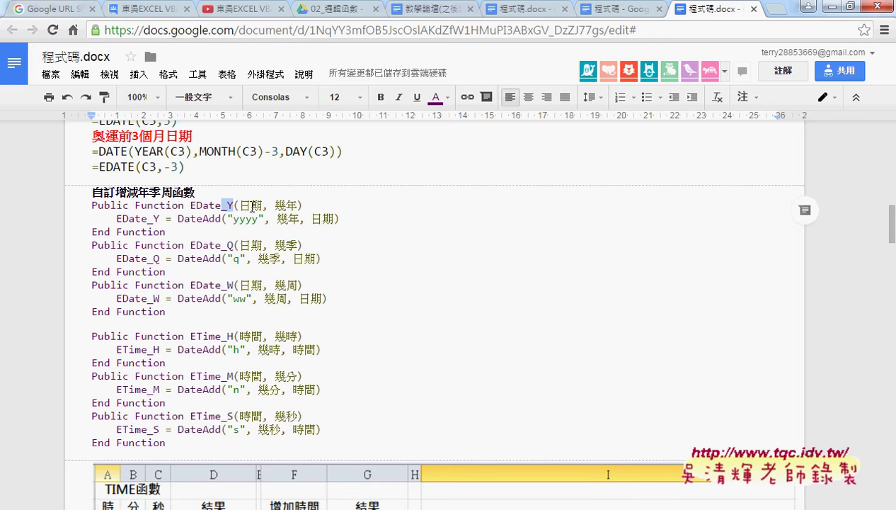
pyautogui.click(244, 205)
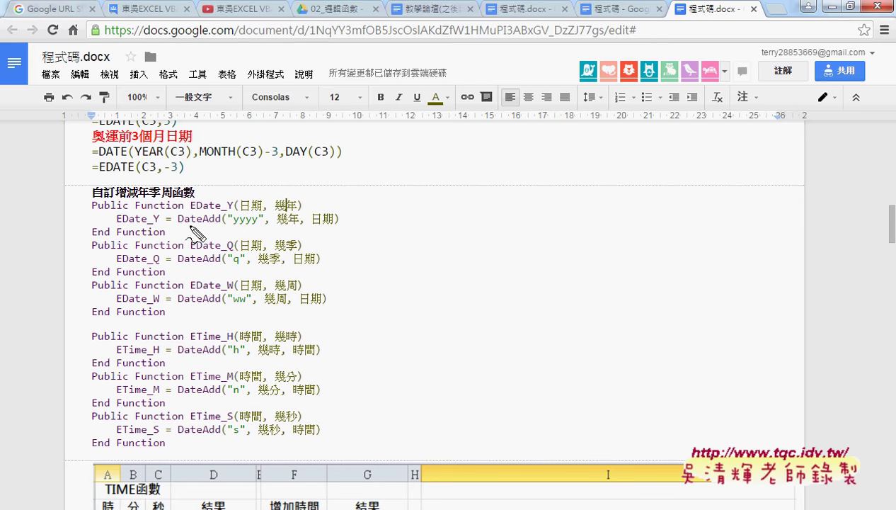
# Select and copy the EDate_Y, EDate_Q and EDate_W function code for the VBA editor
pyautogui.moveTo(179, 223); pyautogui.dragTo(221, 223)
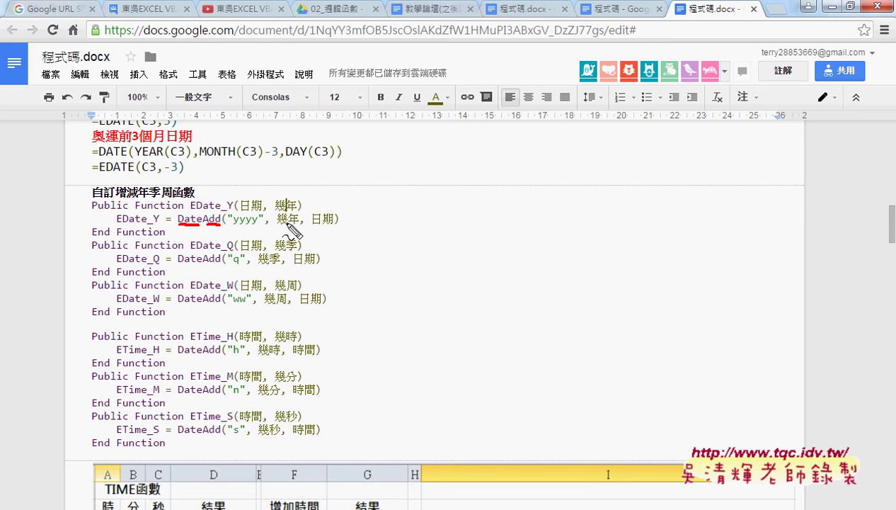
pyautogui.press('Escape')
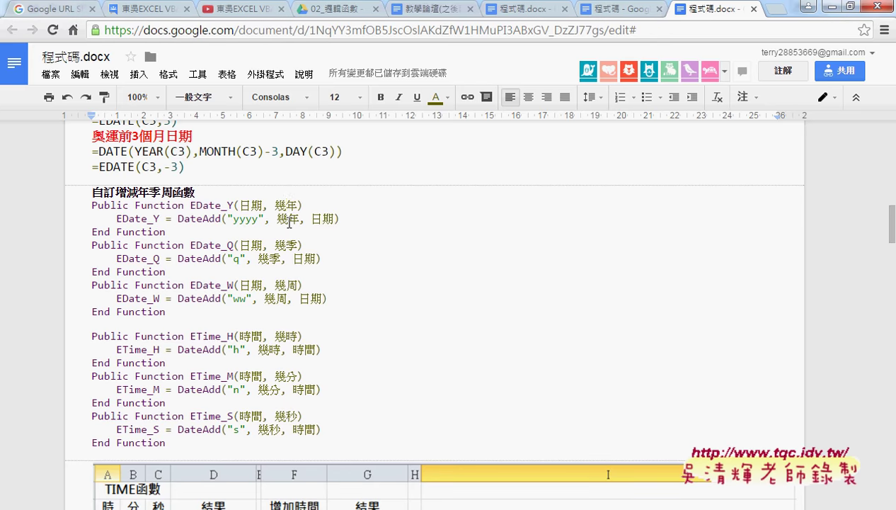
pyautogui.moveTo(166, 311); pyautogui.dragTo(62, 212)
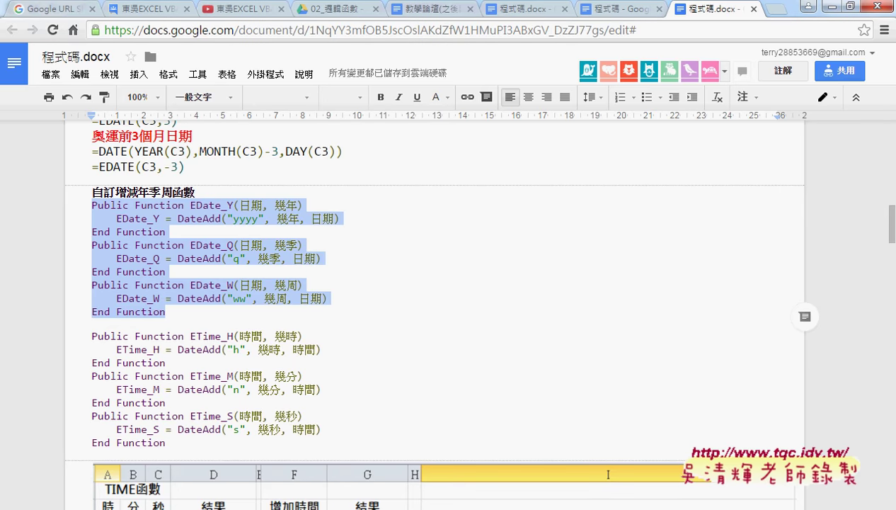
pyautogui.hotkey('alt', 'Tab')
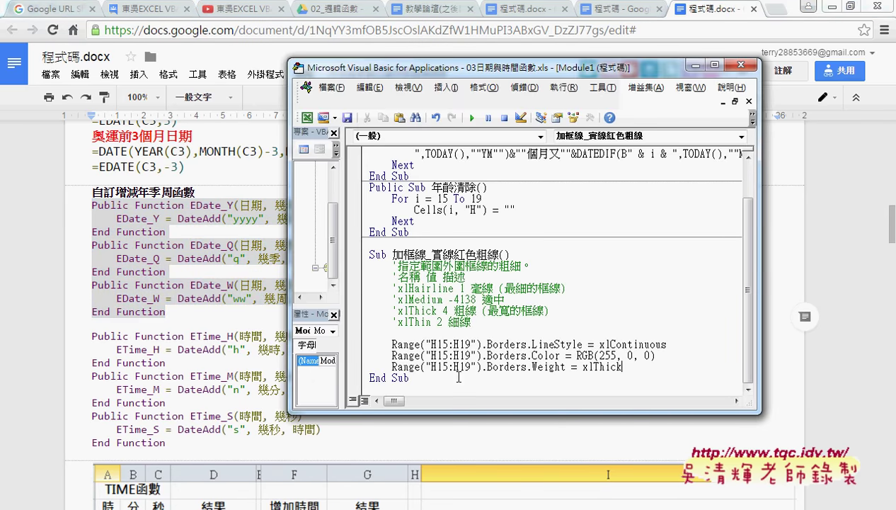
# Paste EDate_Y, EDate_Q and EDate_W below End Sub in Module1, then return to Excel's C9
pyautogui.click(407, 392)
pyautogui.write('Public Function EDate_Y(日期, 幾年)     EDate_Y = DateAdd("yyyy", 幾年, 日期) End Function Public Function EDate_Q(日期, 幾季)     EDate_Q = DateAdd("q", 幾季, 日期) End Function Public Function EDate_W(日期, 幾周)     EDate_W = DateAdd("ww", 幾周, 日期) End Function')
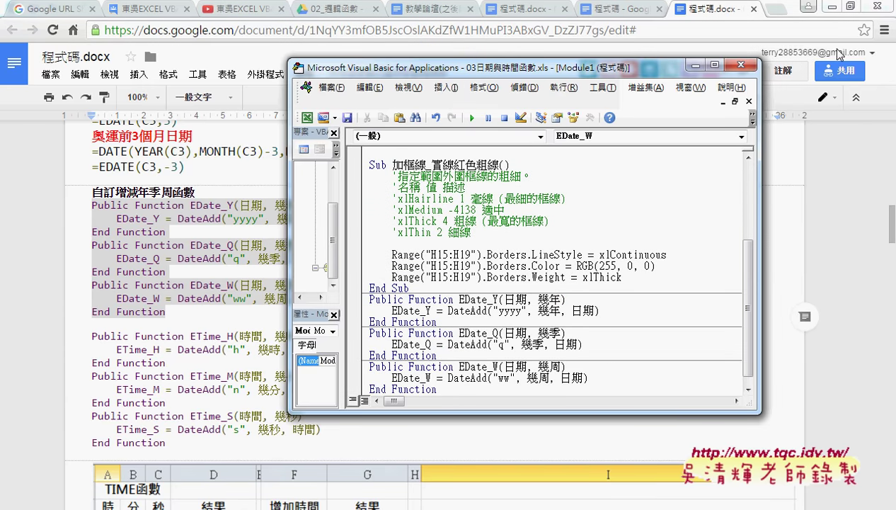
pyautogui.click(829, 7)
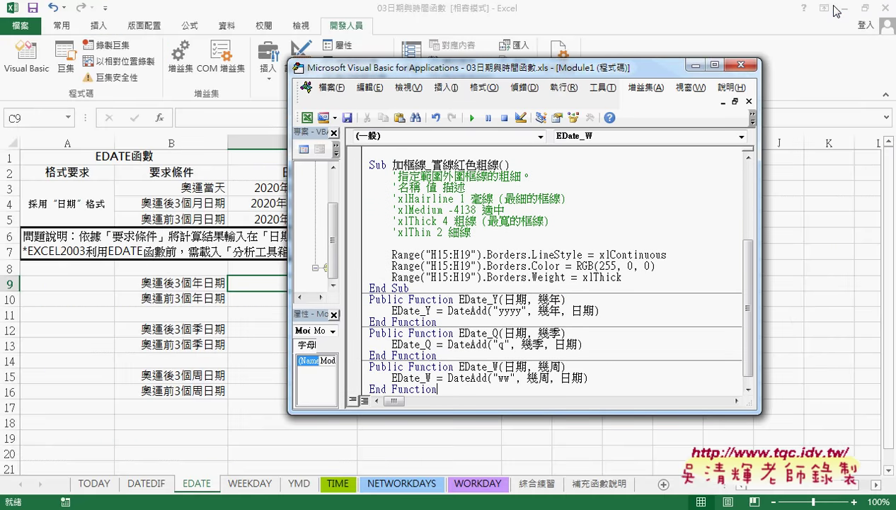
pyautogui.click(253, 282)
pyautogui.click(163, 118)
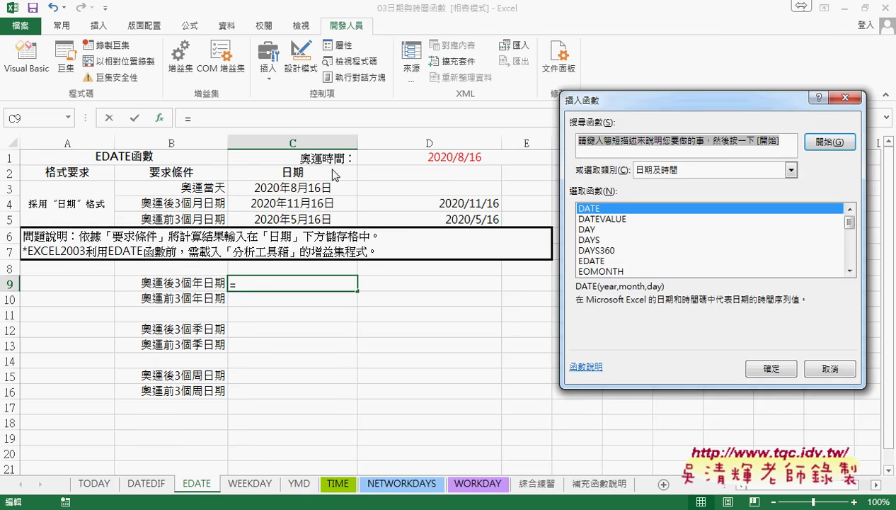
# Check that EDate_Y, EDate_Q and EDate_W appear under User Defined functions, then cancel
pyautogui.click(601, 261)
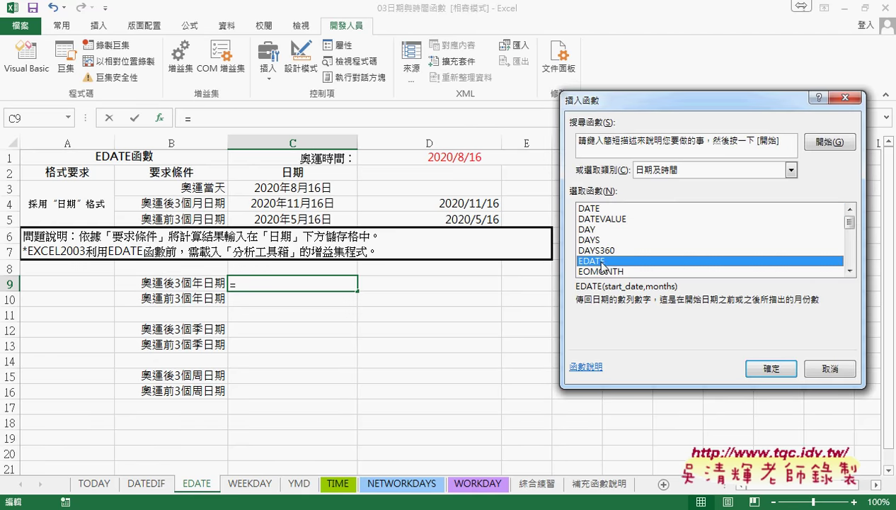
pyautogui.click(687, 170)
pyautogui.click(690, 294)
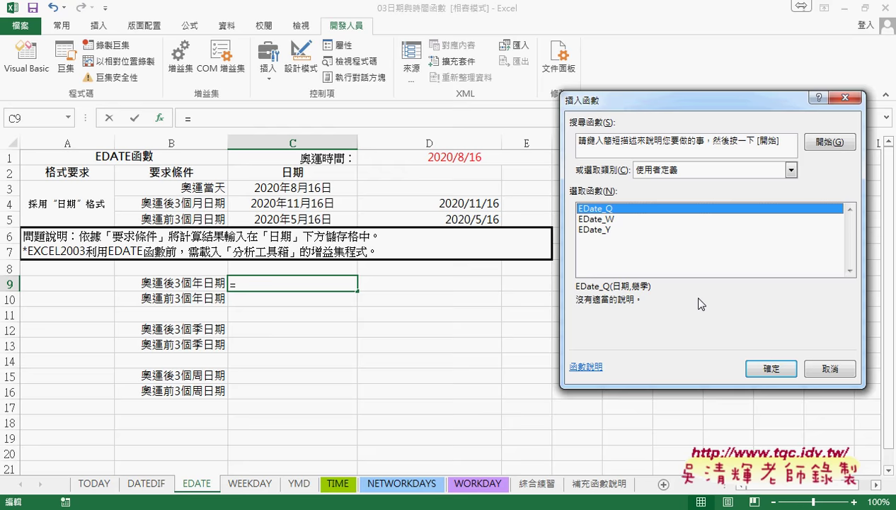
pyautogui.click(596, 229)
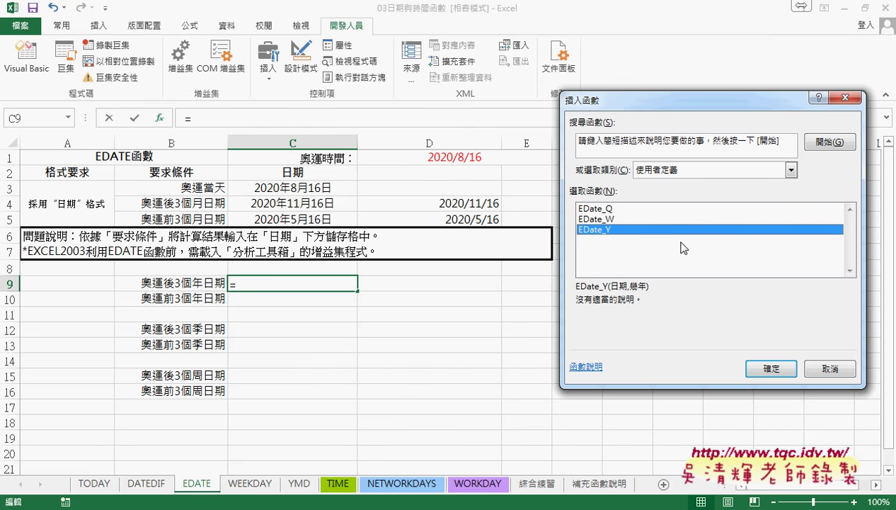
pyautogui.click(831, 368)
# Give cells C9:C16 the Date number format
pyautogui.moveTo(283, 283); pyautogui.dragTo(292, 394)
pyautogui.rightClick(281, 320)
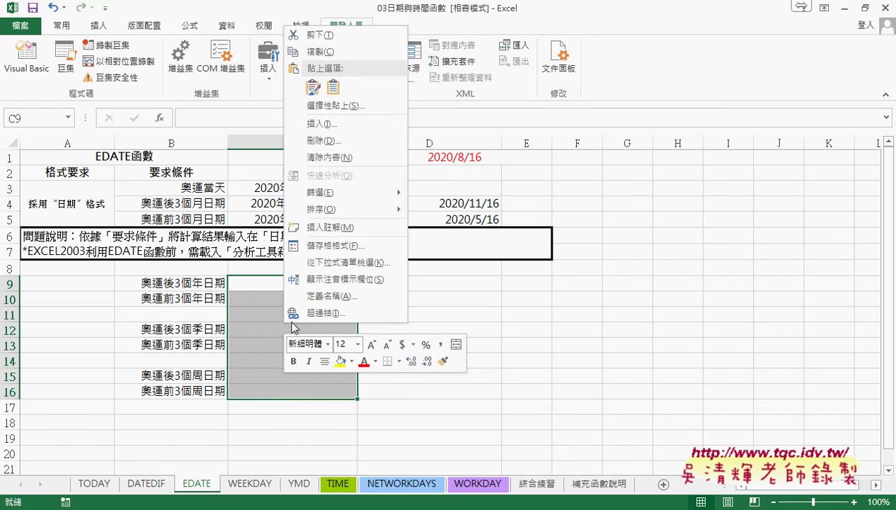
pyautogui.click(356, 246)
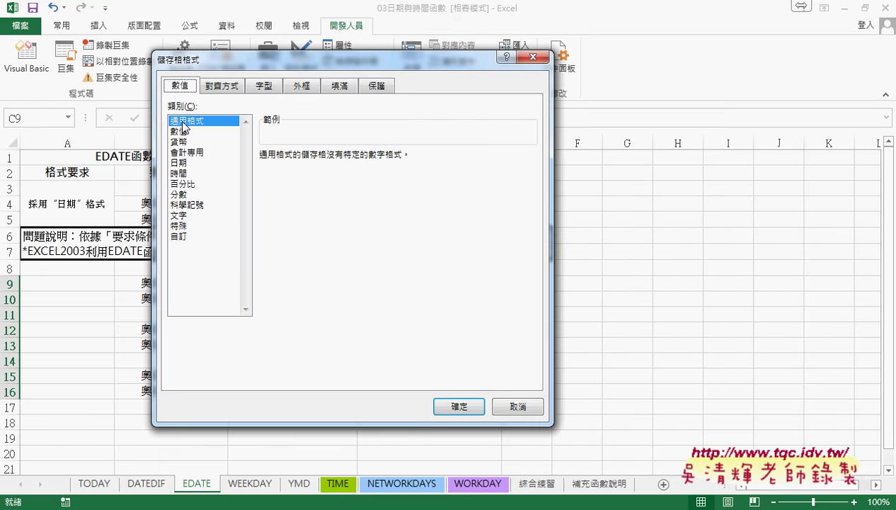
pyautogui.click(192, 162)
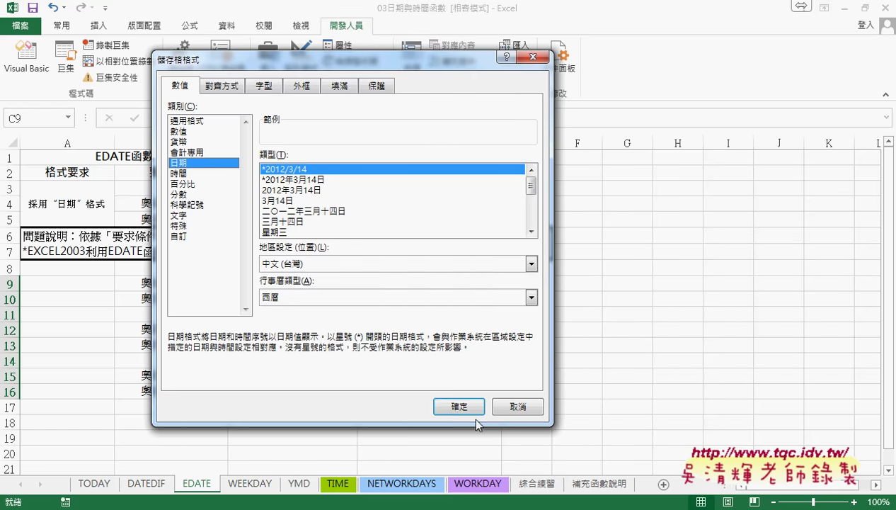
pyautogui.click(459, 409)
pyautogui.click(270, 280)
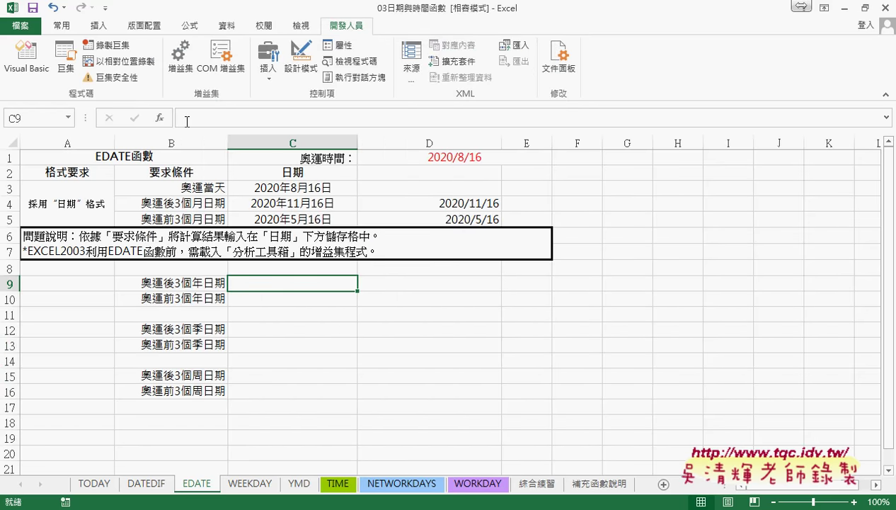
pyautogui.click(167, 121)
# Enter =EDate_Y(C3,3) in C9 so it shows 2023/8/16
pyautogui.click(599, 231)
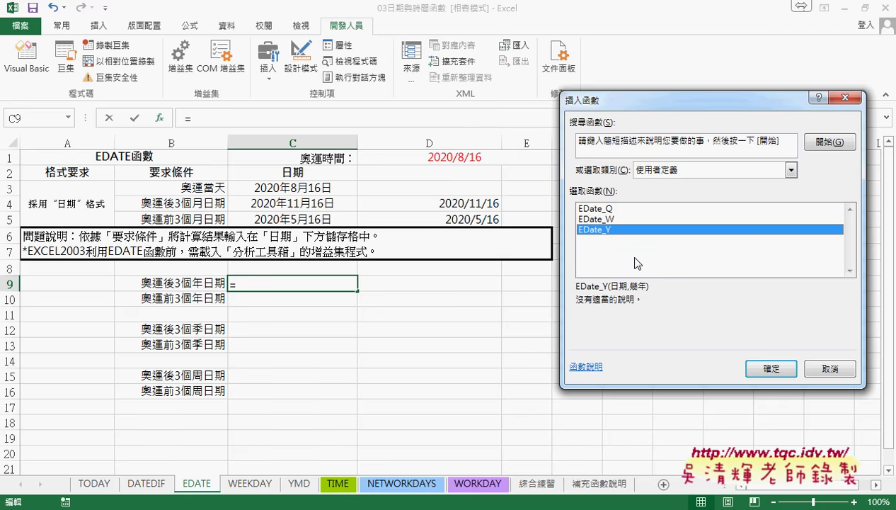
pyautogui.click(771, 369)
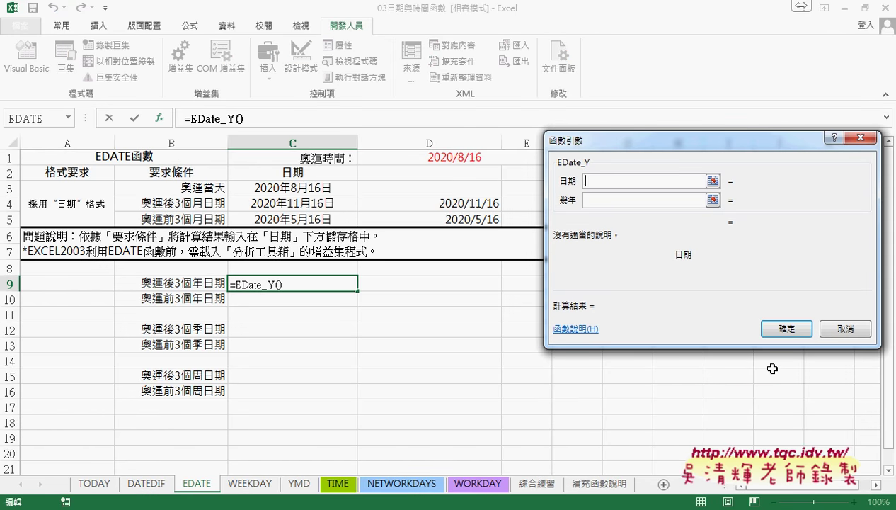
pyautogui.click(311, 187)
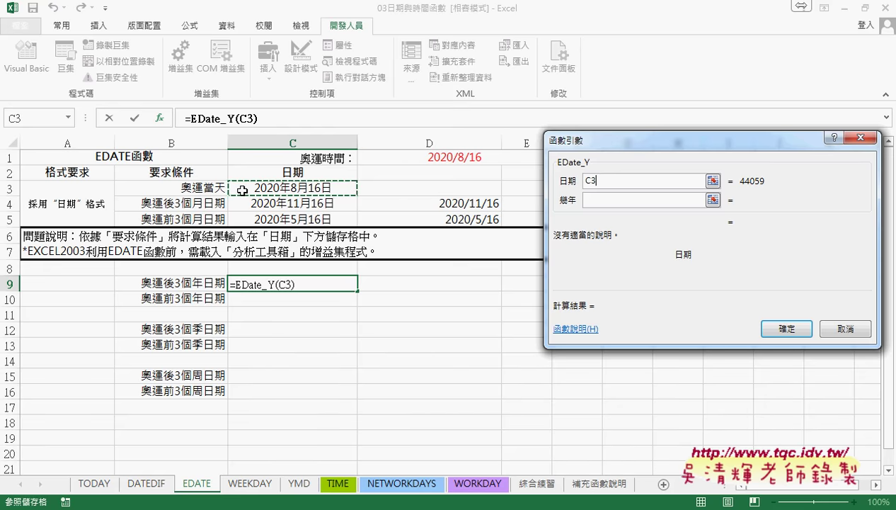
pyautogui.click(594, 202)
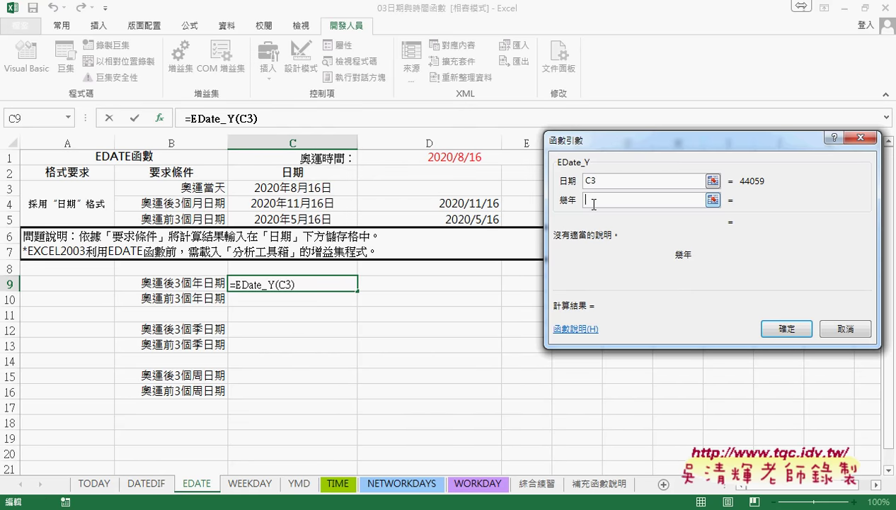
pyautogui.write('3')
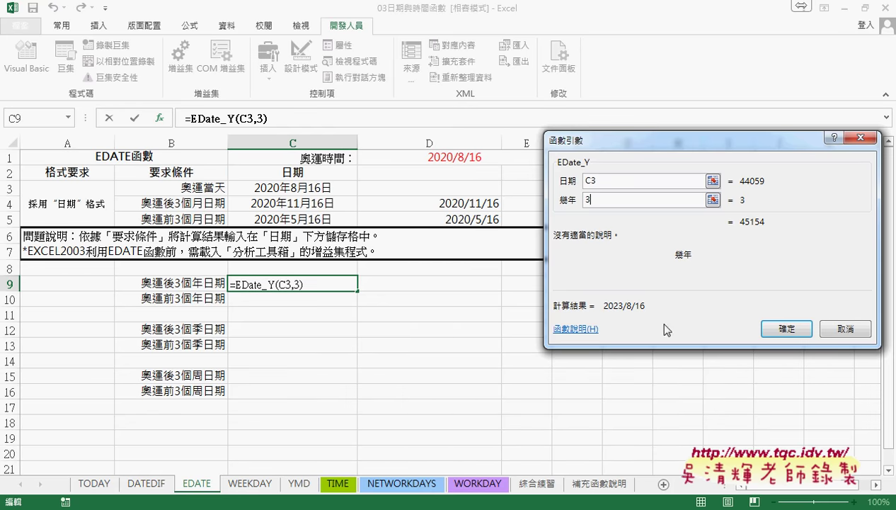
pyautogui.click(788, 330)
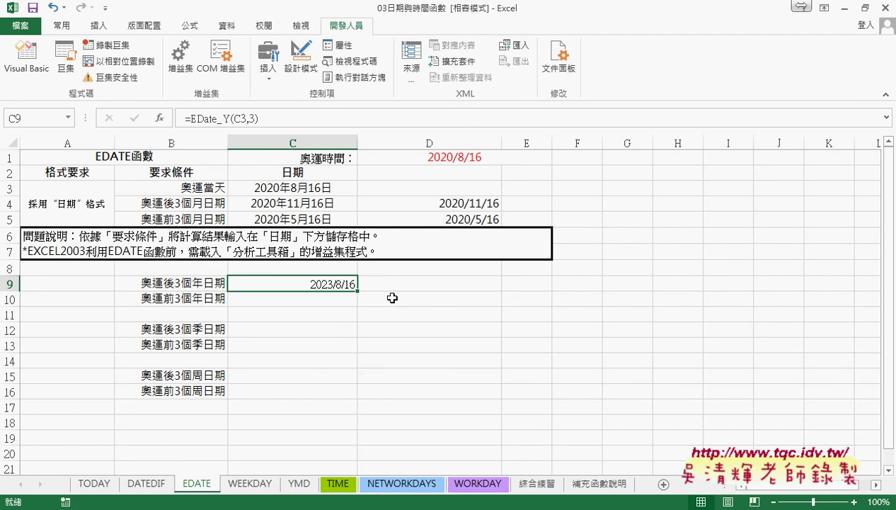
# After checking D5's formula, put =EDate_Q(C3,3) in C12 to show 2021/5/16
pyautogui.click(456, 220)
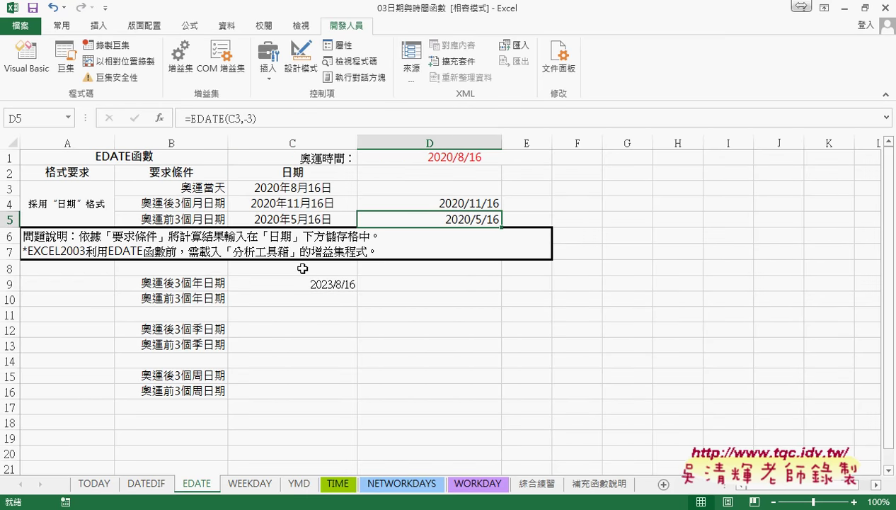
pyautogui.click(309, 330)
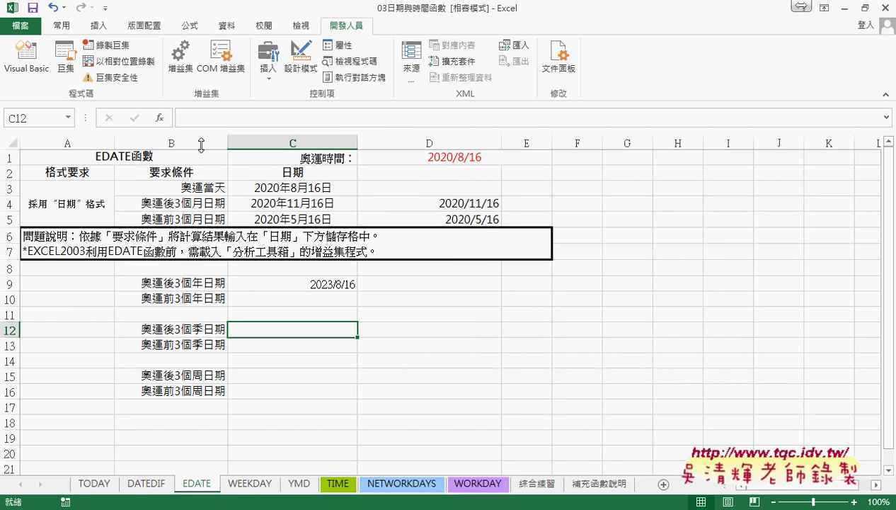
pyautogui.click(161, 118)
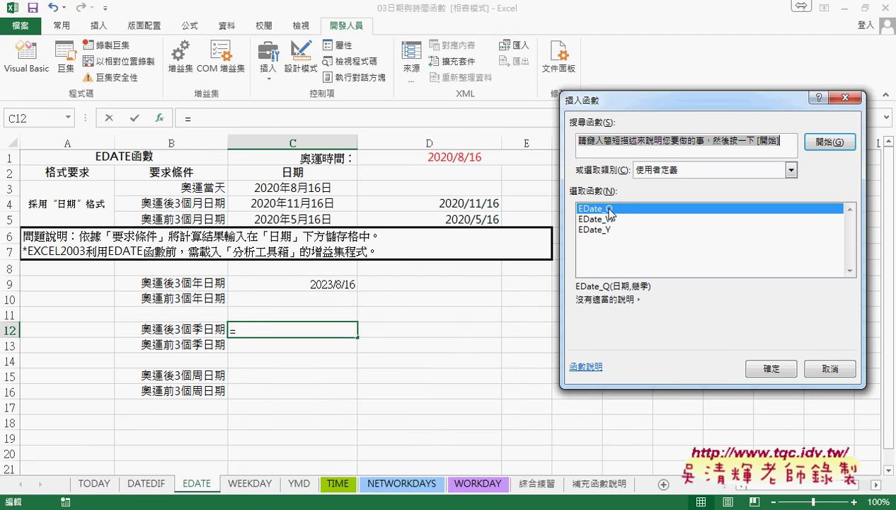
pyautogui.click(770, 367)
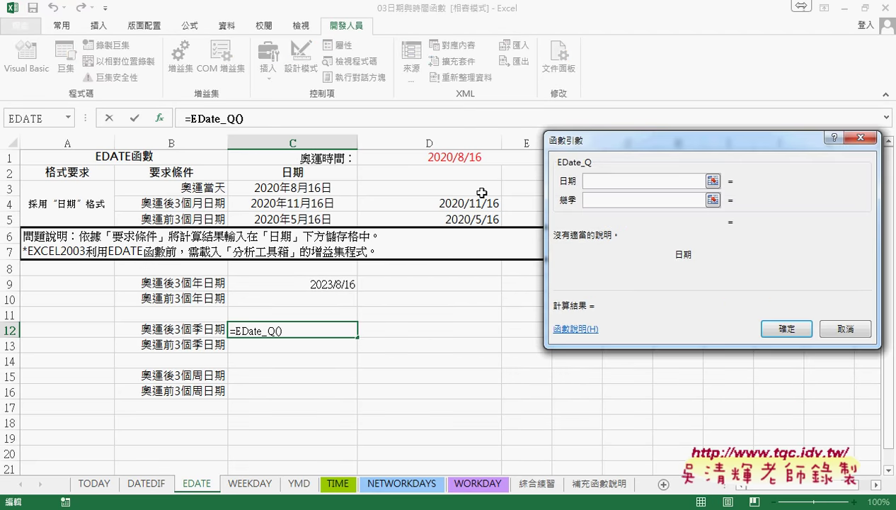
pyautogui.click(289, 187)
pyautogui.click(613, 201)
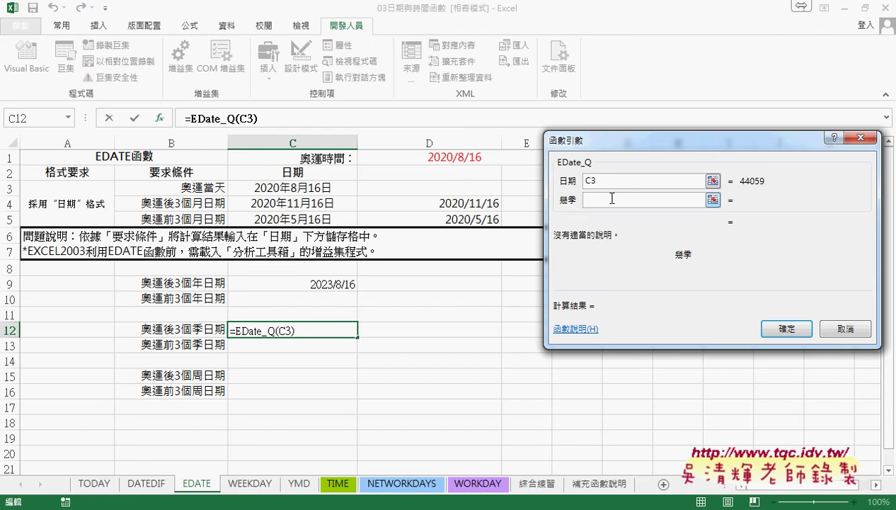
pyautogui.write('3')
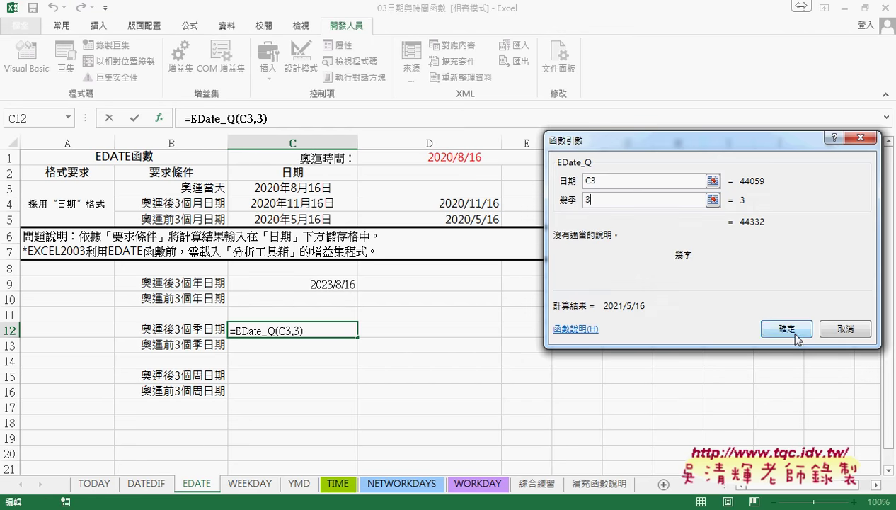
pyautogui.click(787, 329)
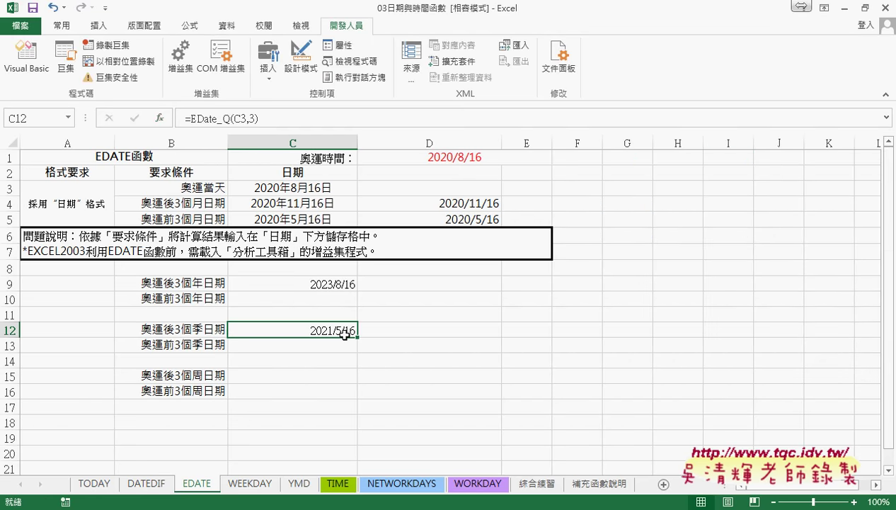
pyautogui.click(325, 373)
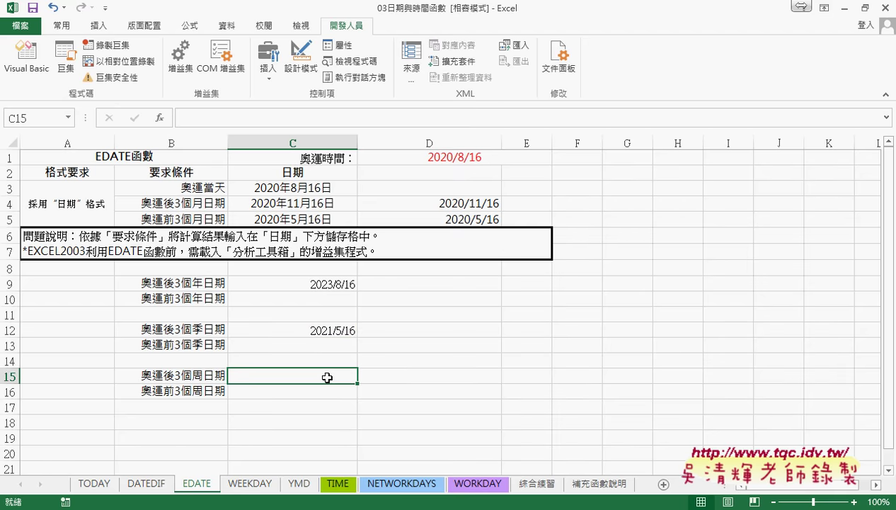
# Insert =EDate_W(C3,3) in C15 so it shows 2020/9/6
pyautogui.write('=')
pyautogui.click(160, 118)
pyautogui.click(602, 219)
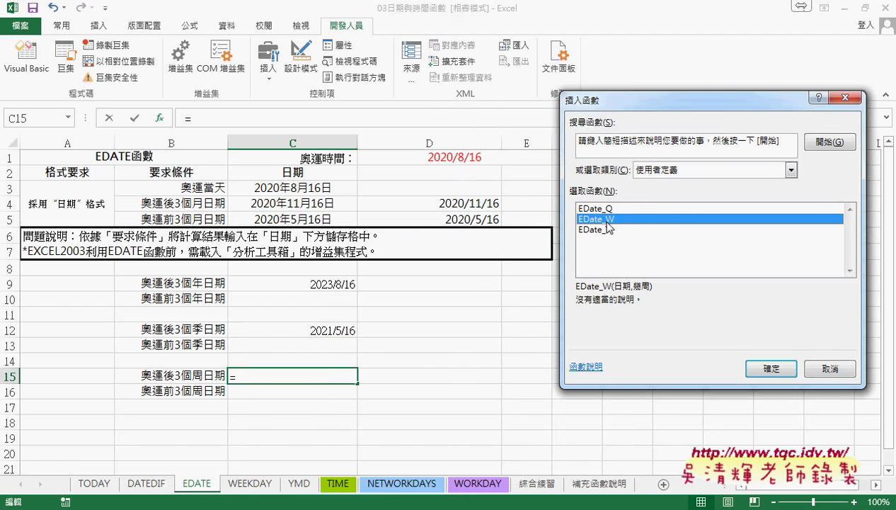
pyautogui.click(756, 368)
pyautogui.click(303, 186)
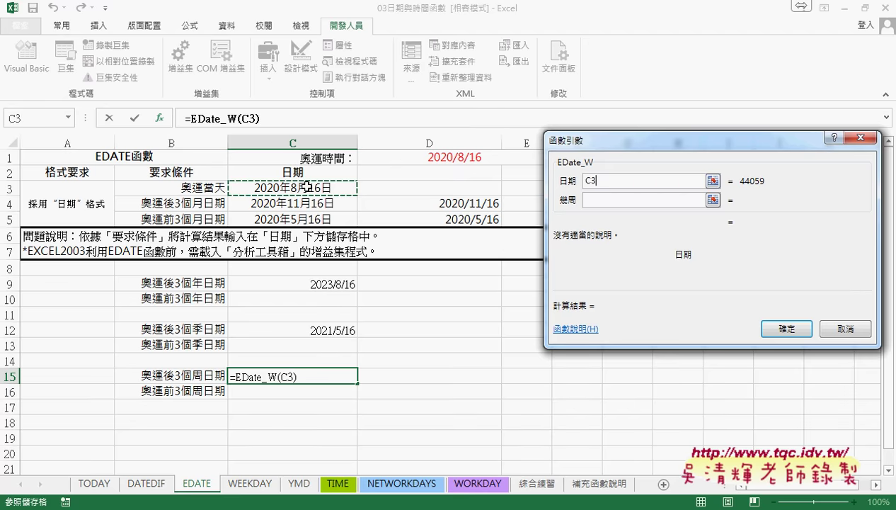
pyautogui.click(603, 201)
pyautogui.write('3')
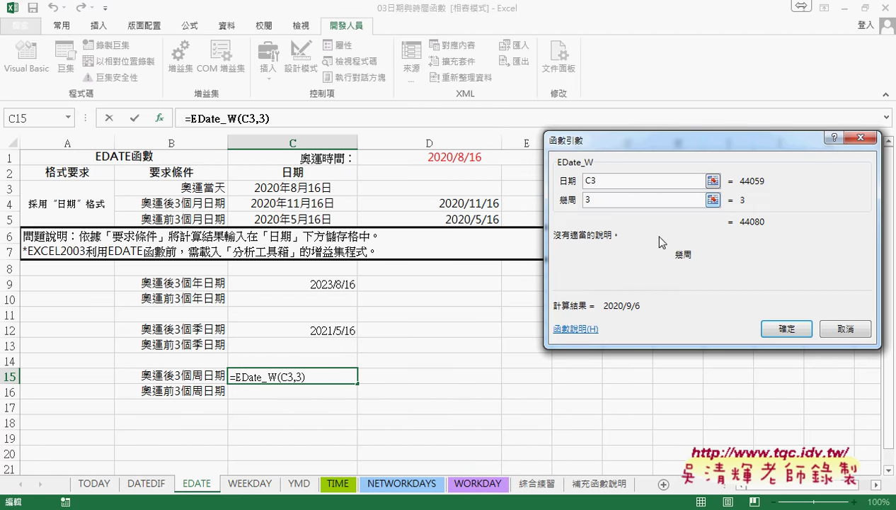
pyautogui.click(775, 330)
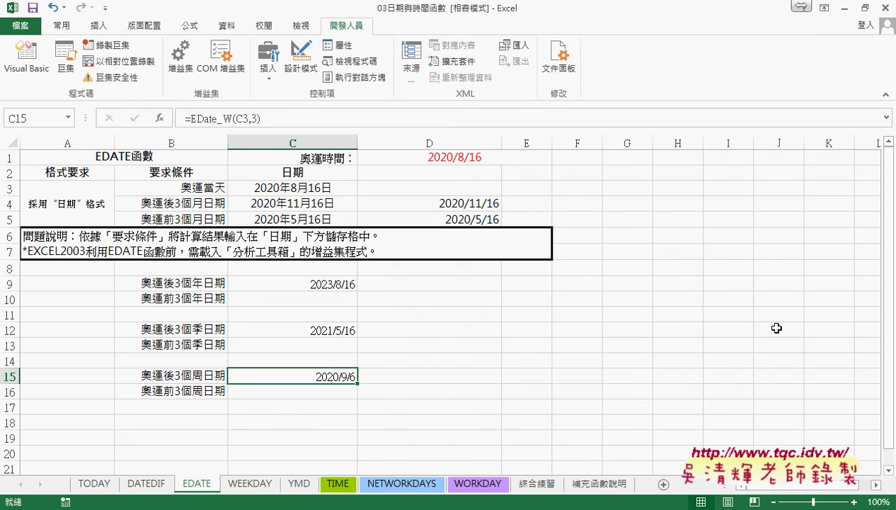
# Check the C4 and D4 formulas, select C9:C16, then switch to the Google Docs code
pyautogui.click(307, 204)
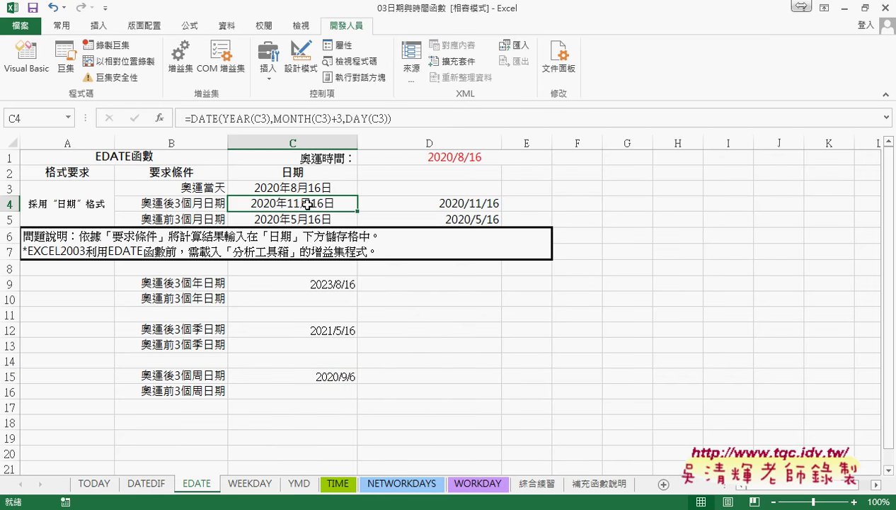
pyautogui.click(456, 203)
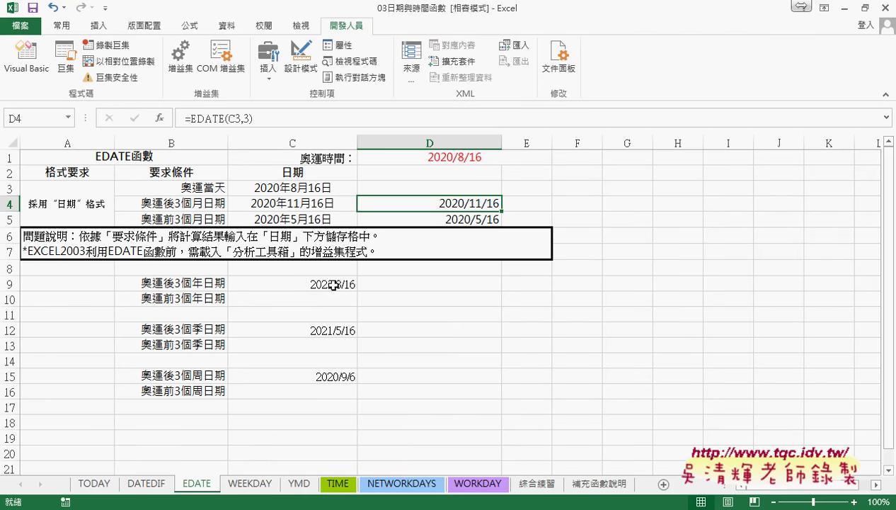
pyautogui.moveTo(341, 283); pyautogui.dragTo(342, 385)
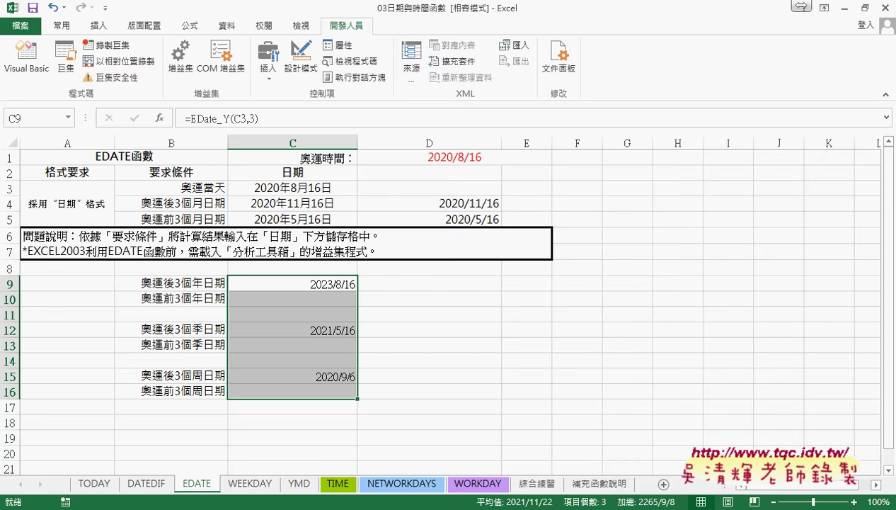
pyautogui.hotkey('alt', 'Tab')
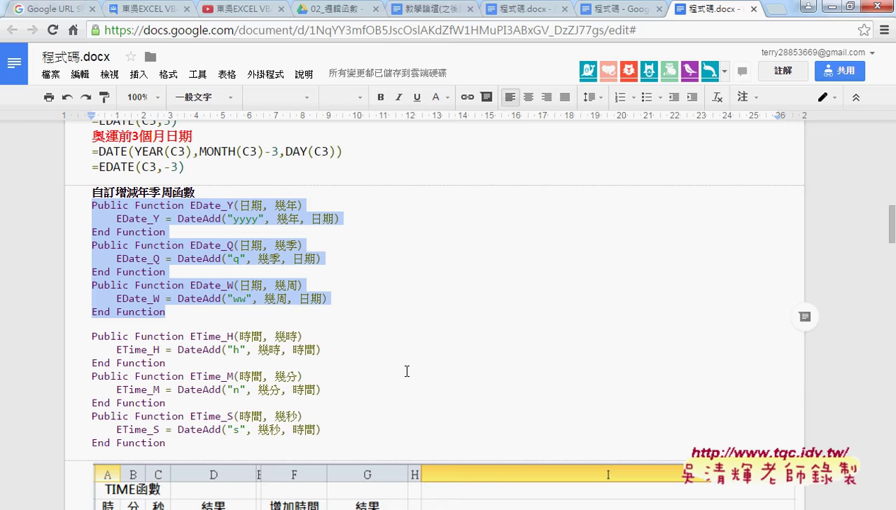